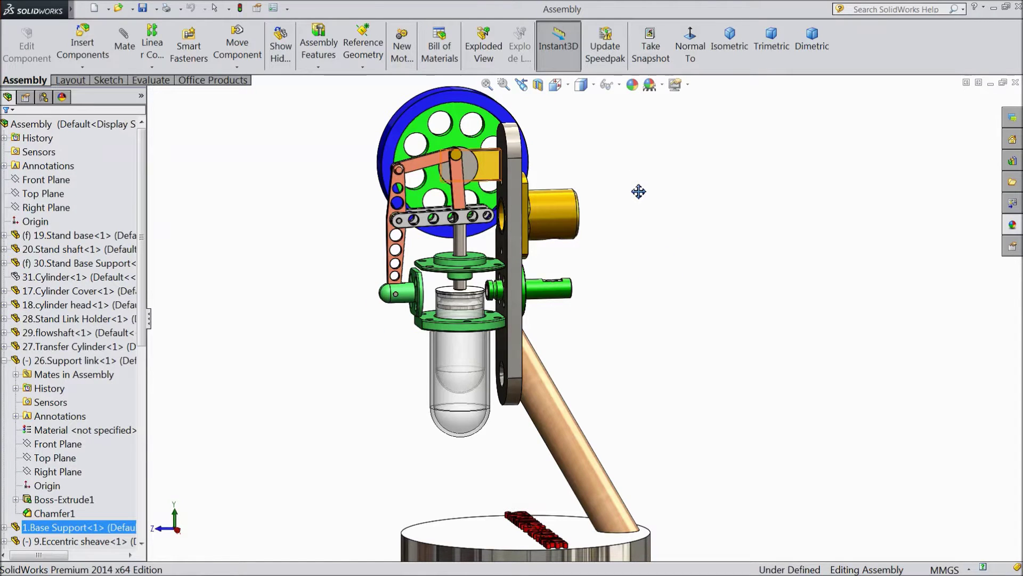
- Insert the 21.cylinder rod part from the file folder and place it beside the stand base support
left_click(4, 361)
scroll(316, 305, "up", 2)
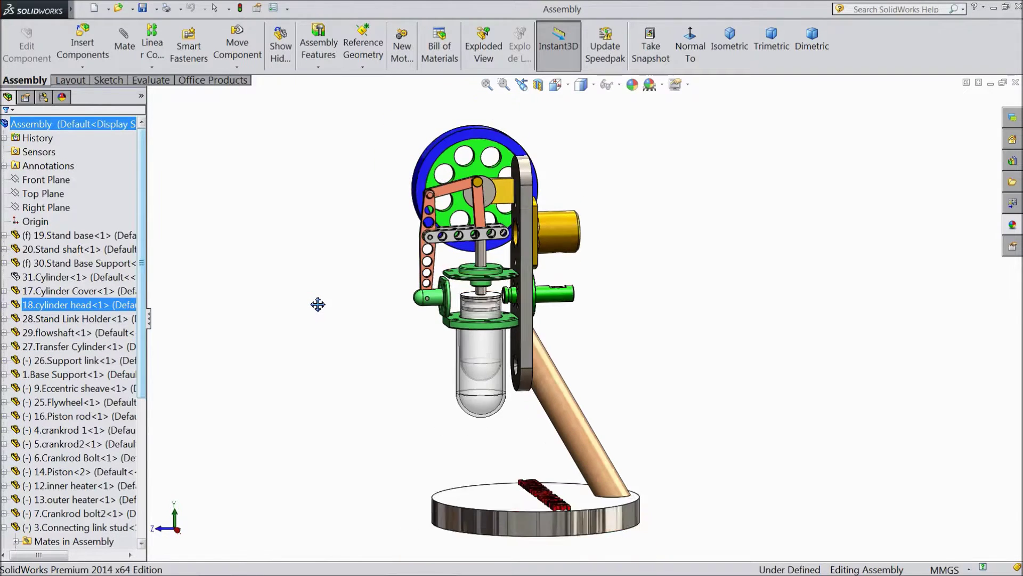
scroll(541, 310, "down", 1)
scroll(540, 311, "down", 1)
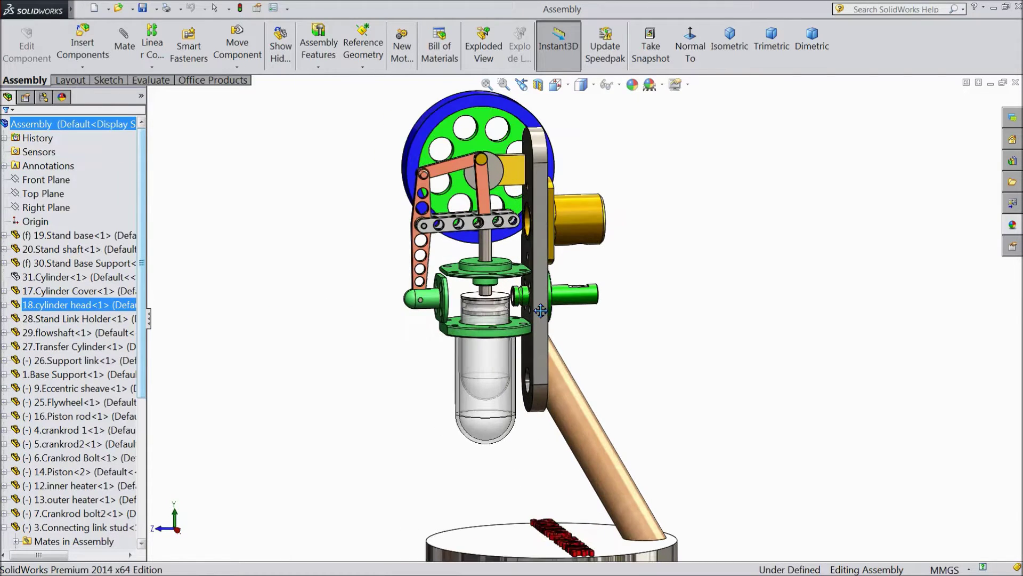
left_click(82, 47)
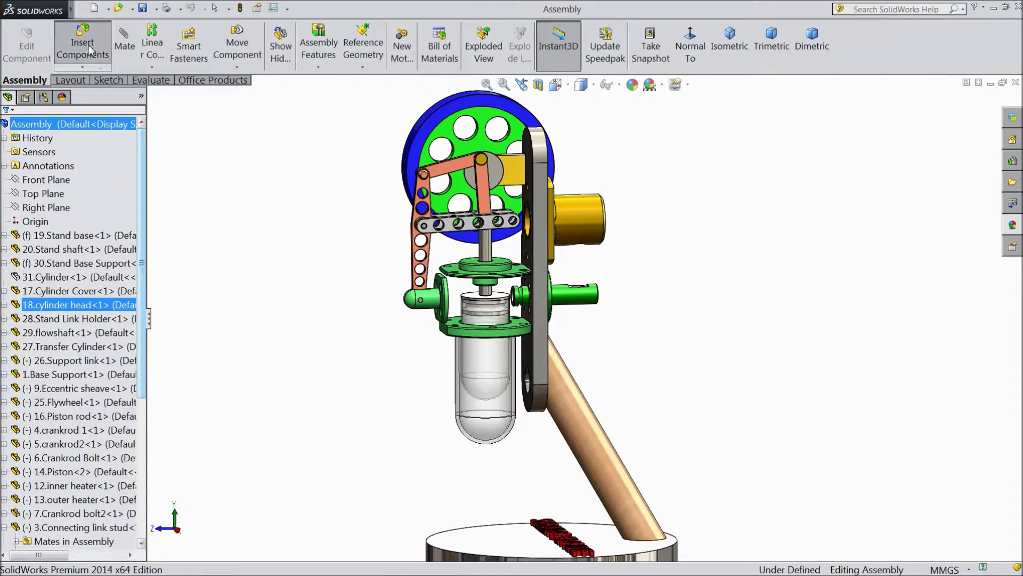
left_click(86, 379)
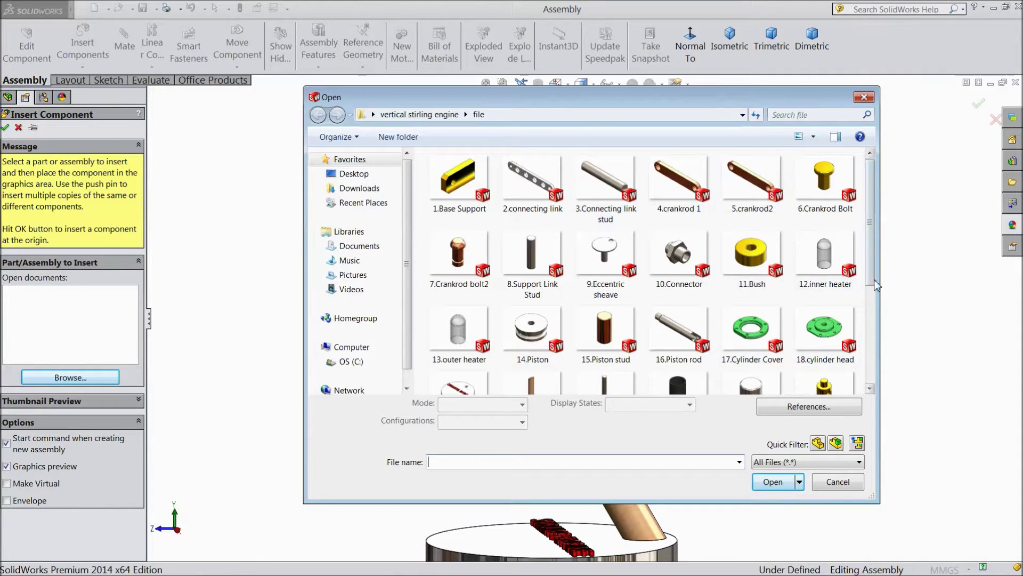
scroll(874, 282, "down", 3)
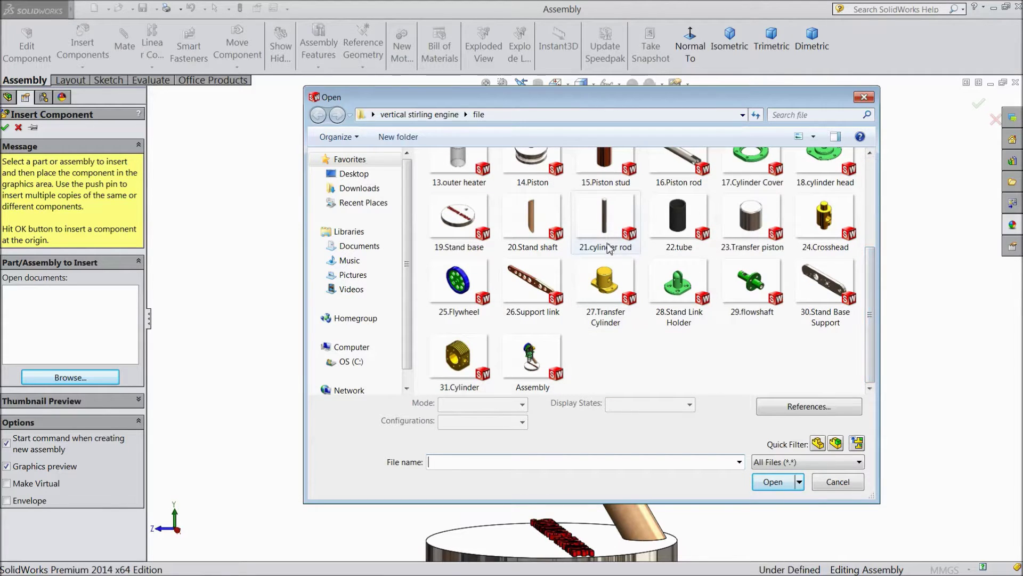
left_click(606, 235)
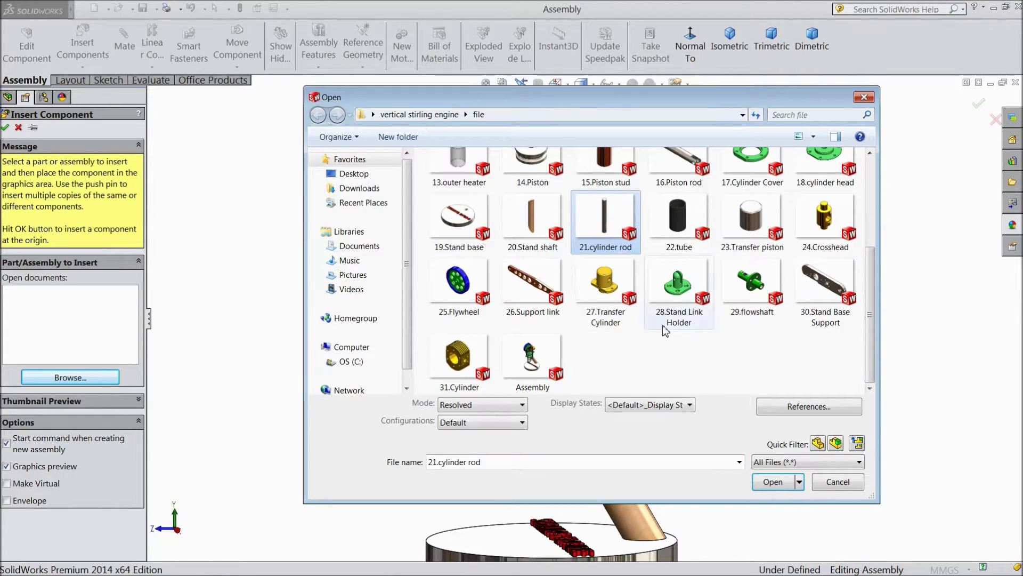
left_click(771, 486)
scroll(539, 247, "down", 5)
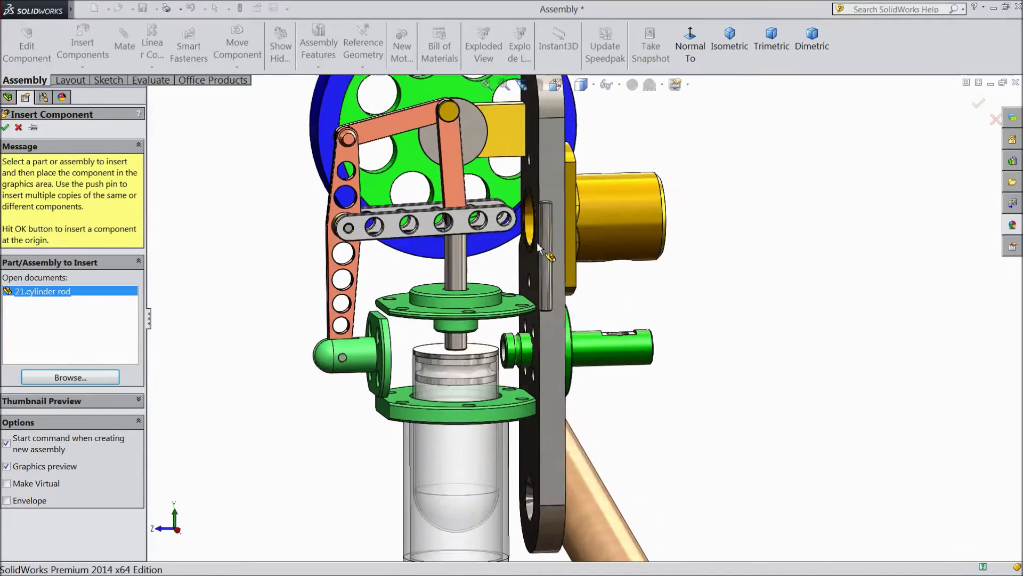
left_click(615, 290)
- Mate the cylinder rod's cylindrical face concentric with the bore of the transfer cylinder
middle_click_drag(707, 329, 759, 368)
scroll(589, 259, "down", 3)
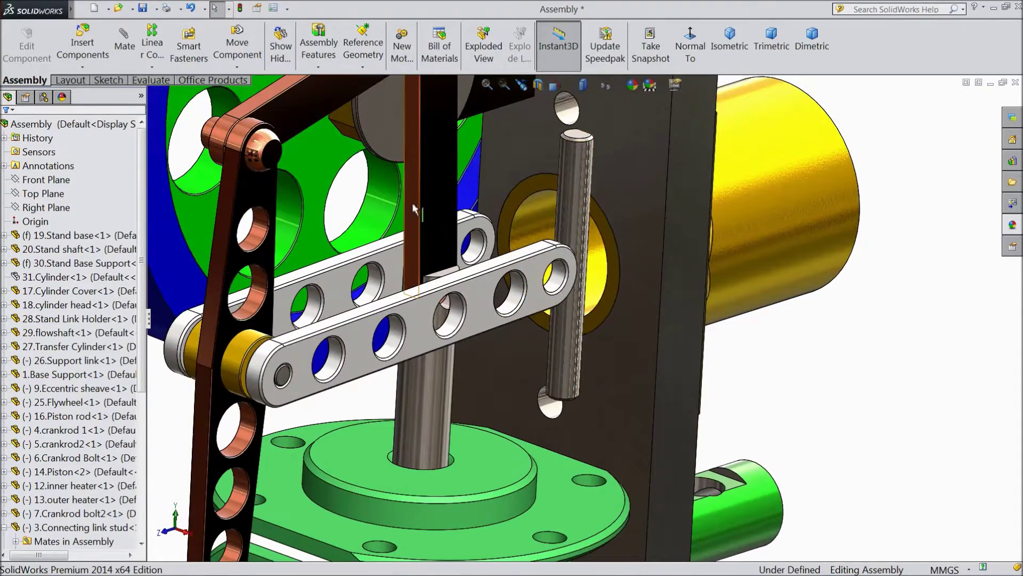
scroll(368, 189, "down", 2)
left_click(125, 45)
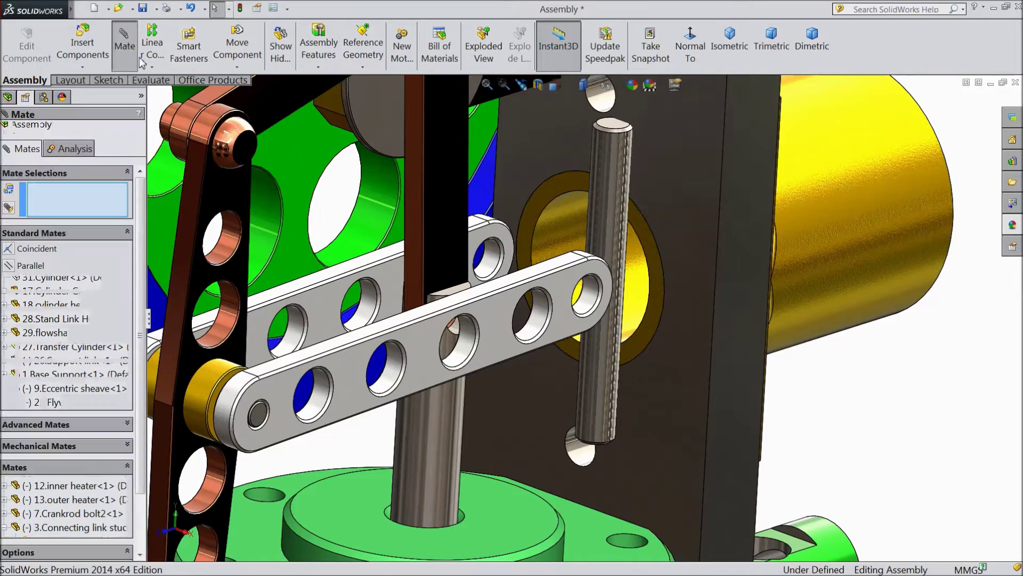
left_click(603, 228)
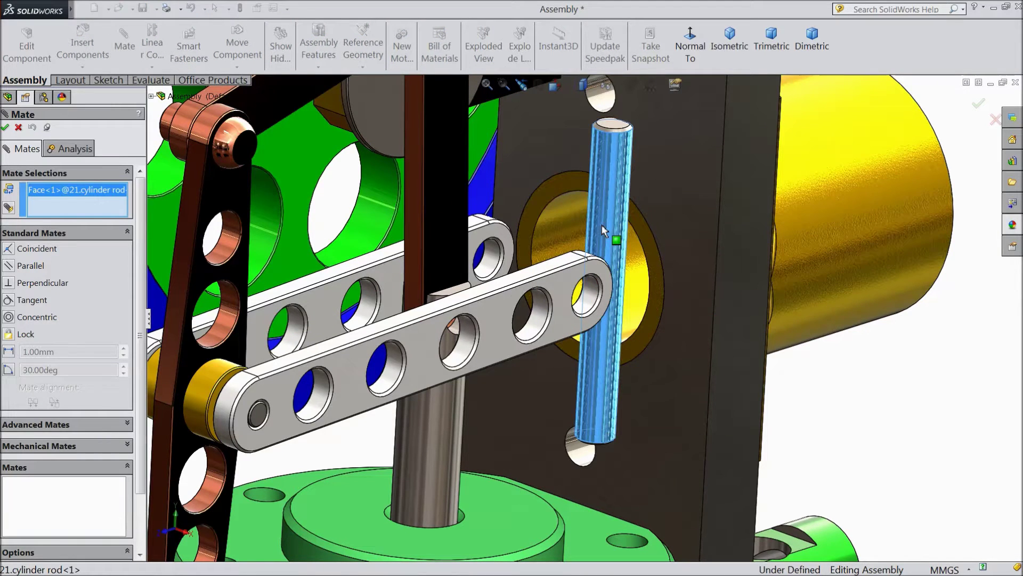
left_click(638, 289)
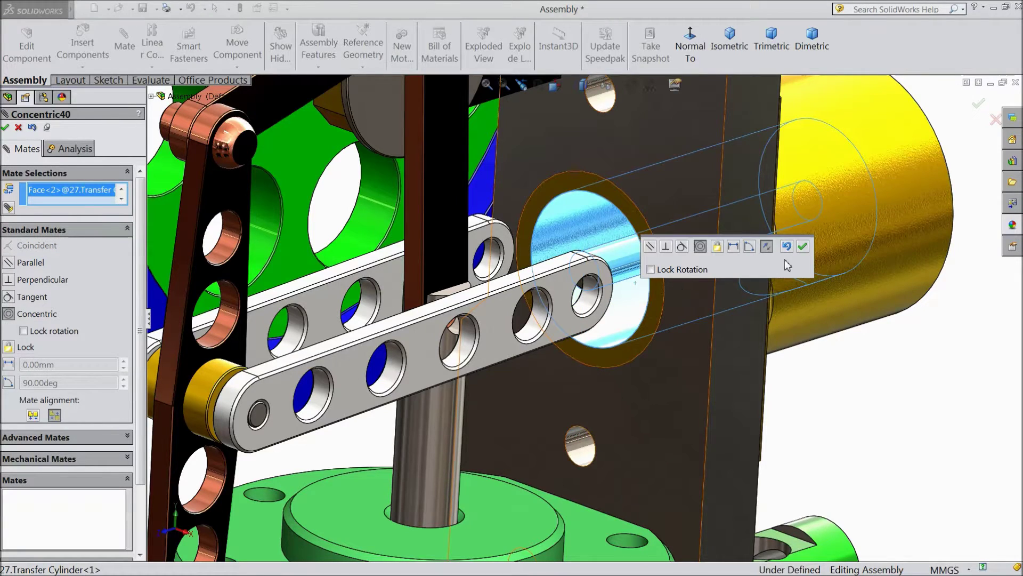
left_click(805, 247)
scroll(646, 270, "up", 1)
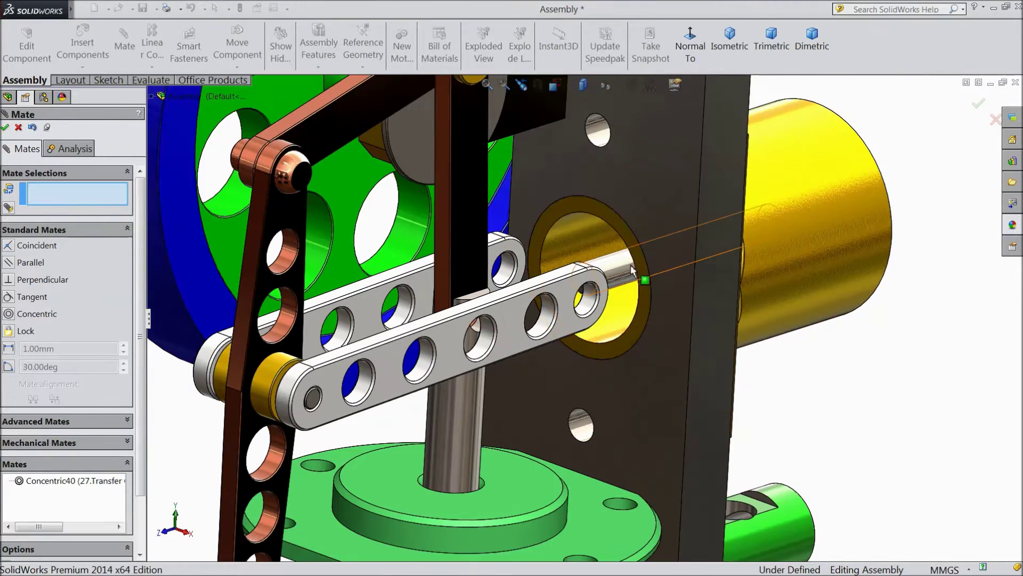
middle_click_drag(642, 273, 619, 283)
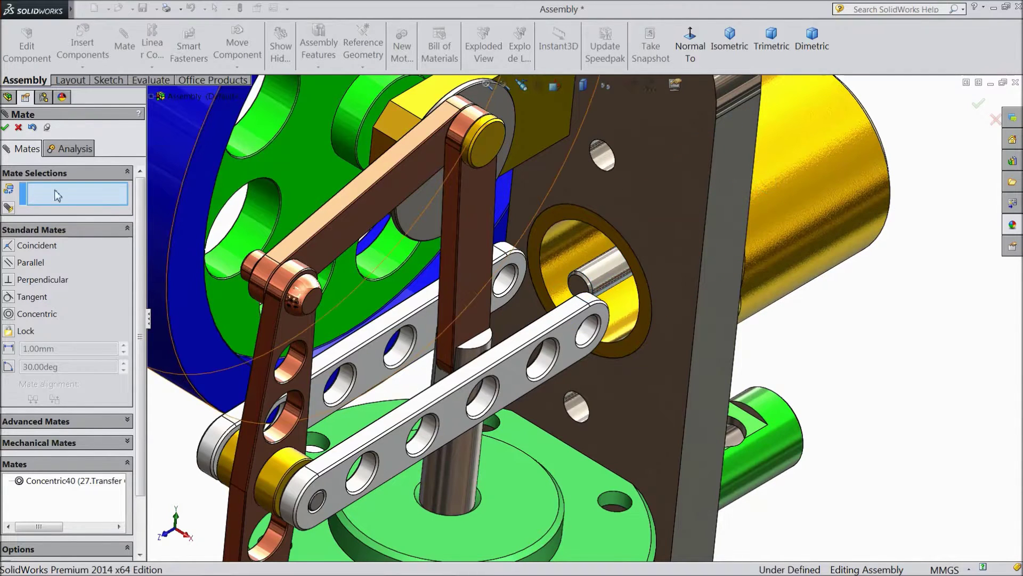
left_click(5, 127)
- Insert the 24.Crosshead part and place it near the free end of the cylinder rod
left_click(82, 48)
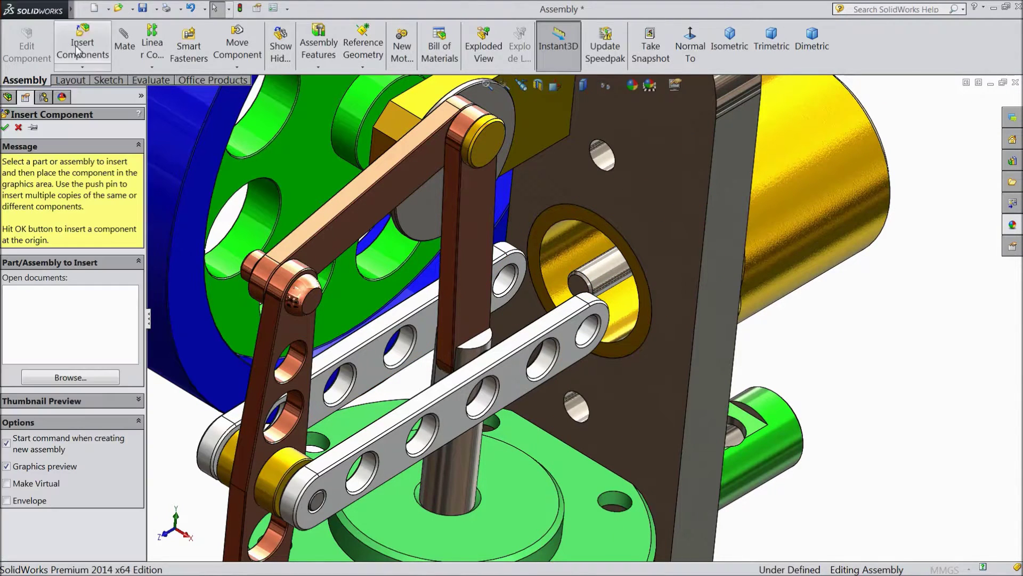
left_click(71, 378)
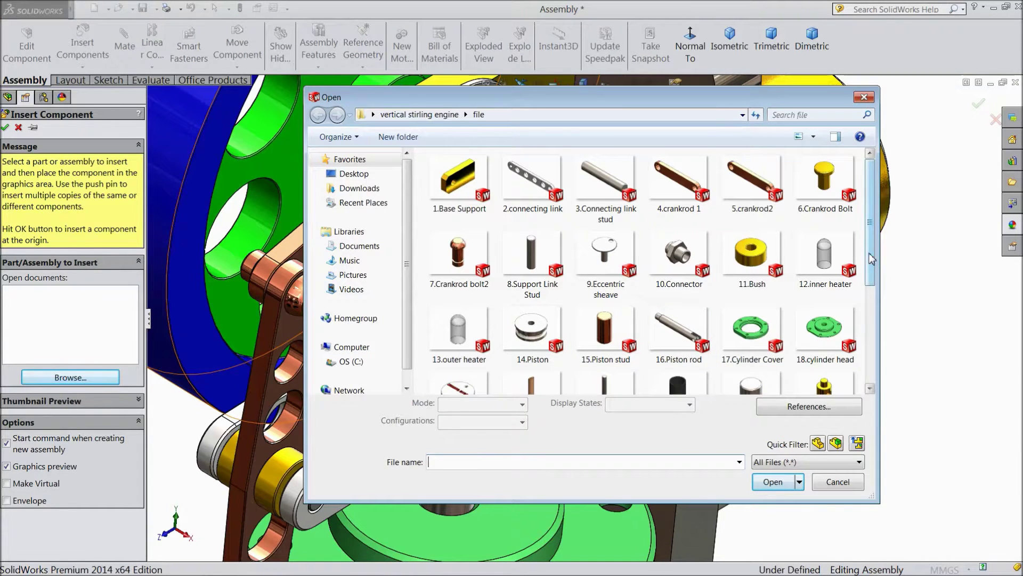
left_click_drag(872, 258, 872, 314)
left_click(825, 277)
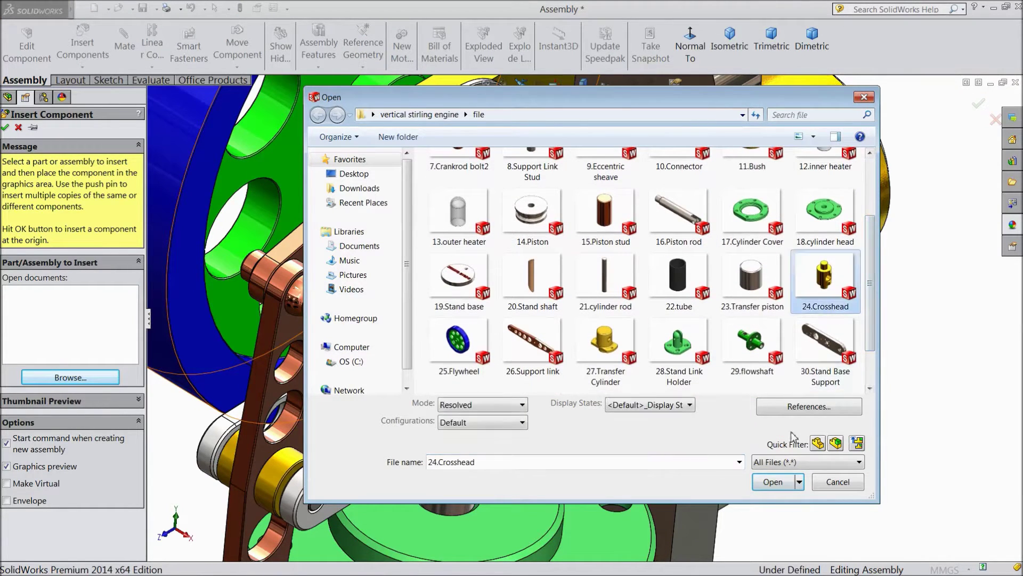
left_click(773, 482)
scroll(581, 279, "down", 5)
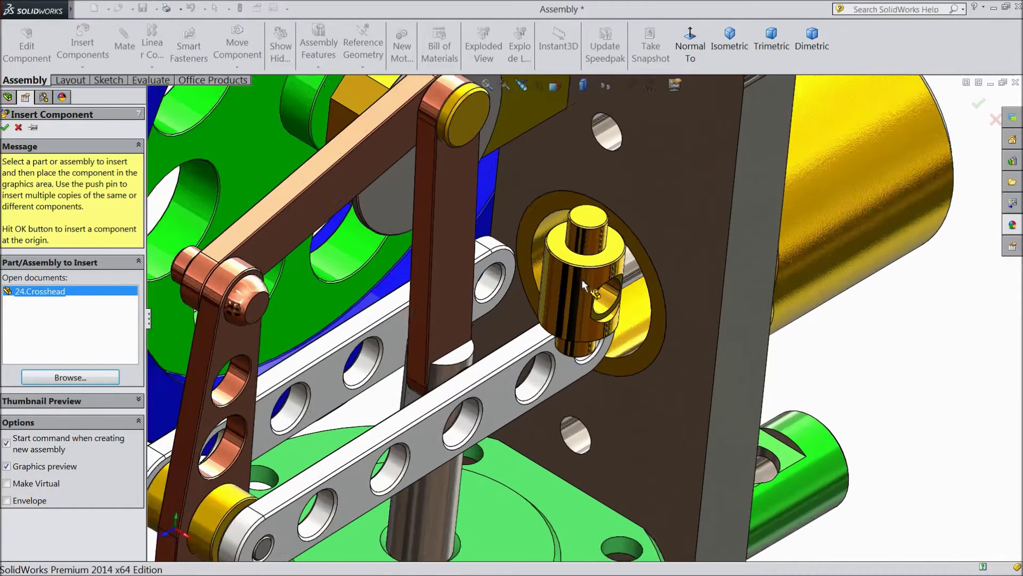
left_click(520, 270)
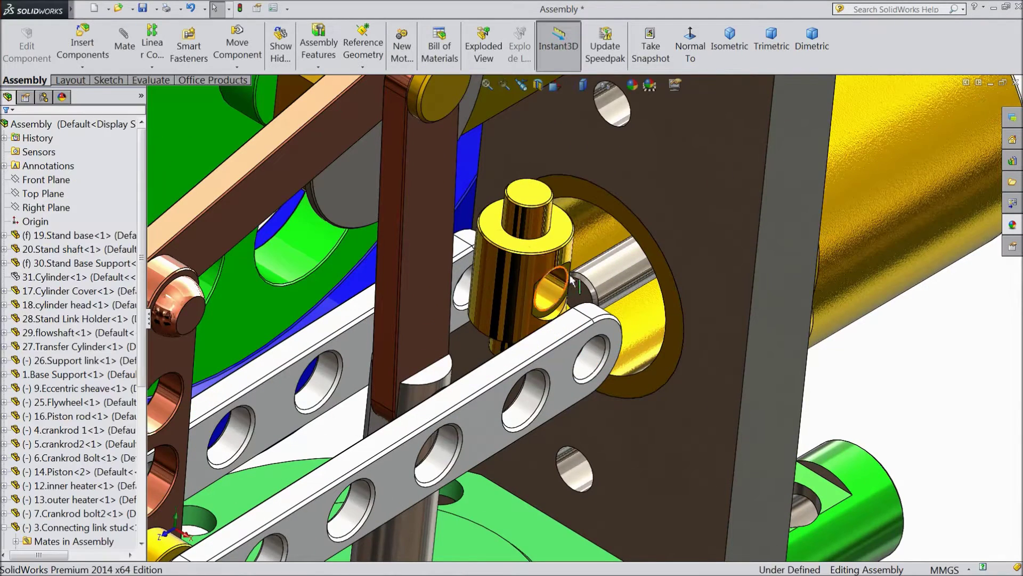
- Mate the crosshead's cross hole concentric with the cylinder rod
scroll(578, 277, "down", 2)
left_click(626, 273)
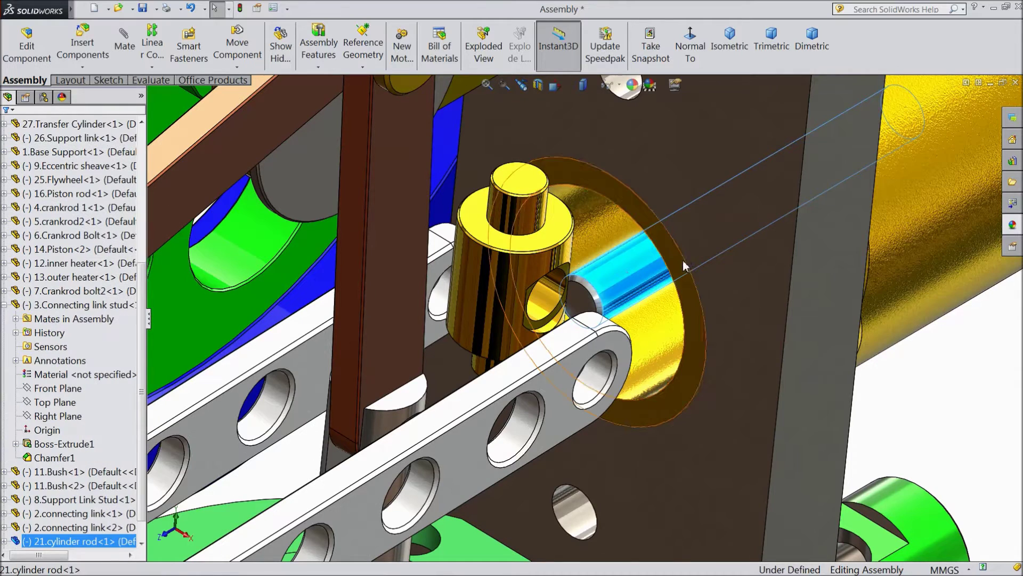
key("m")
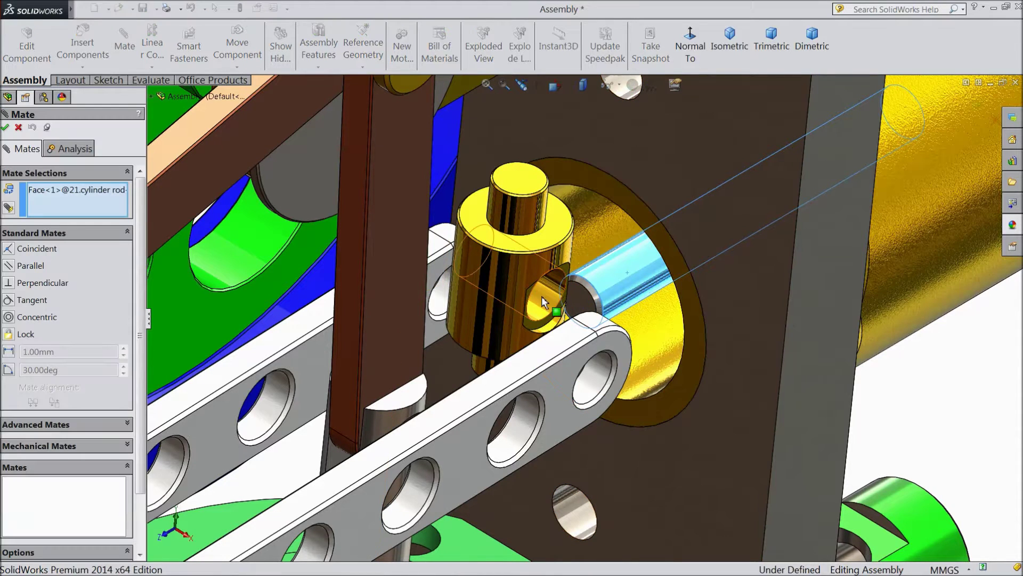
left_click(548, 299)
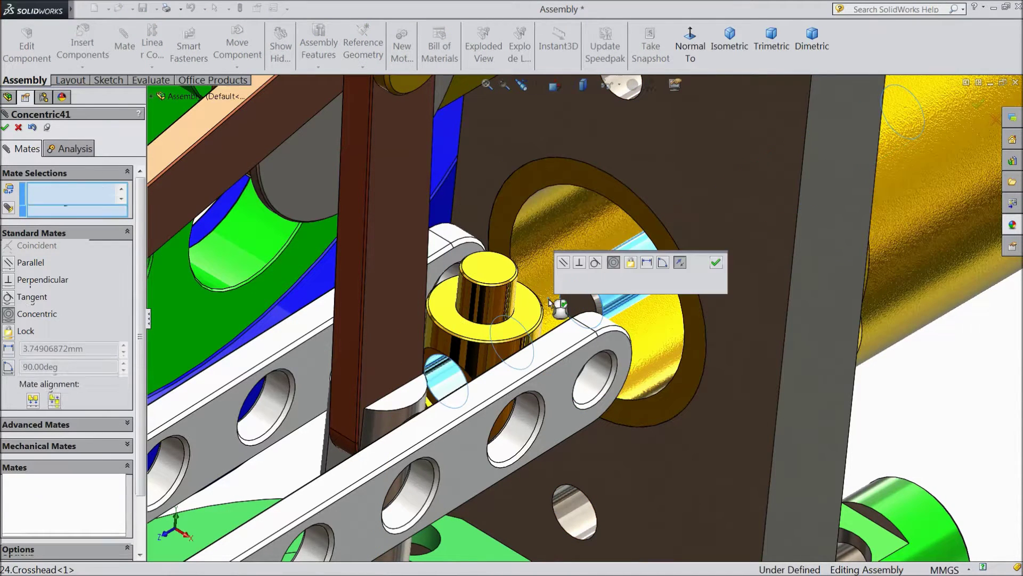
left_click(716, 262)
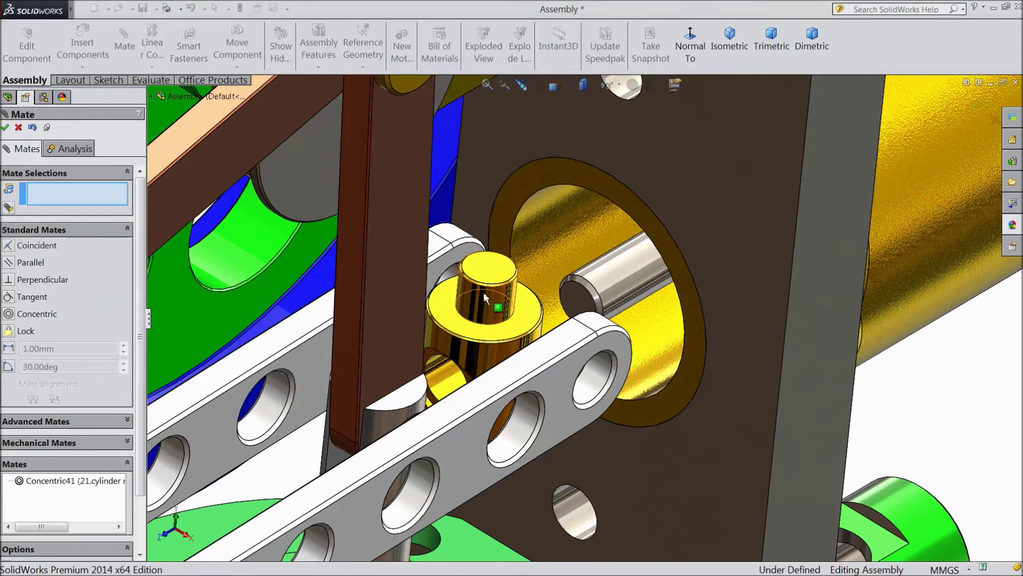
- Move the crosshead onto the rod and make the flat face around its hole coincident with the rod's end face
left_click_drag(576, 274, 731, 238)
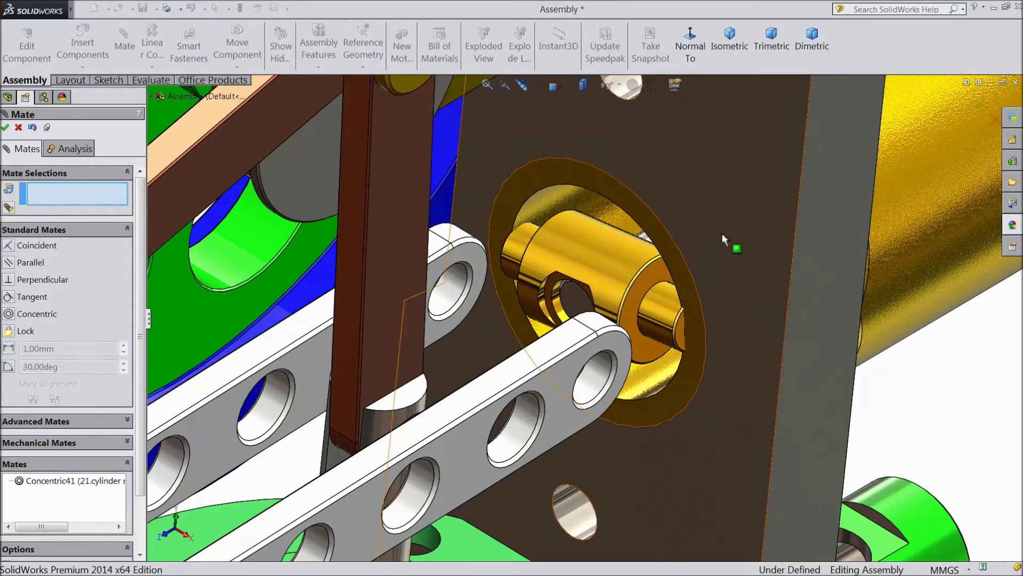
mouse_move(730, 238)
middle_mouse_down()
mouse_move(754, 233)
mouse_move(745, 232)
middle_mouse_up()
scroll(563, 264, "down", 5)
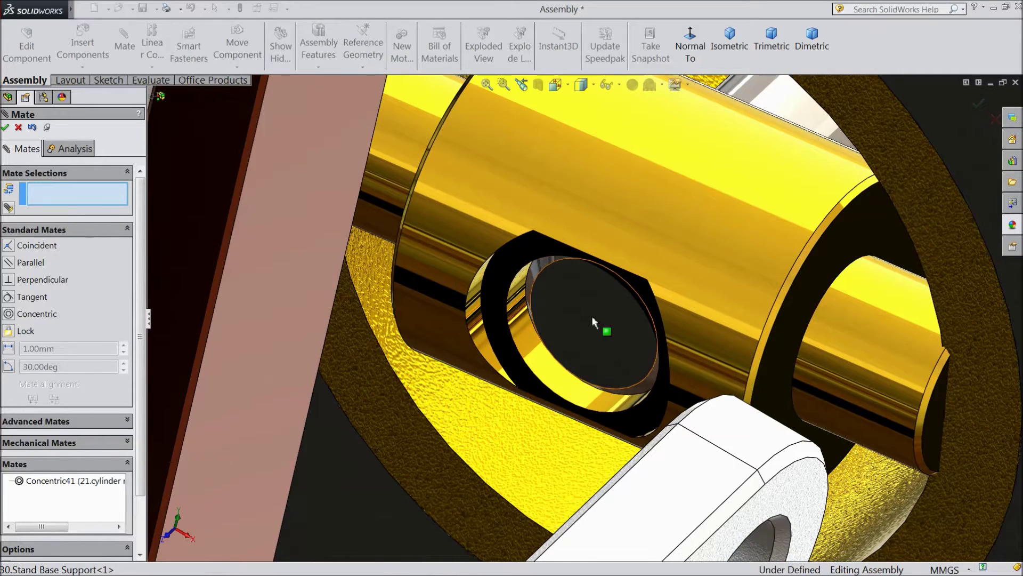
left_click(593, 320)
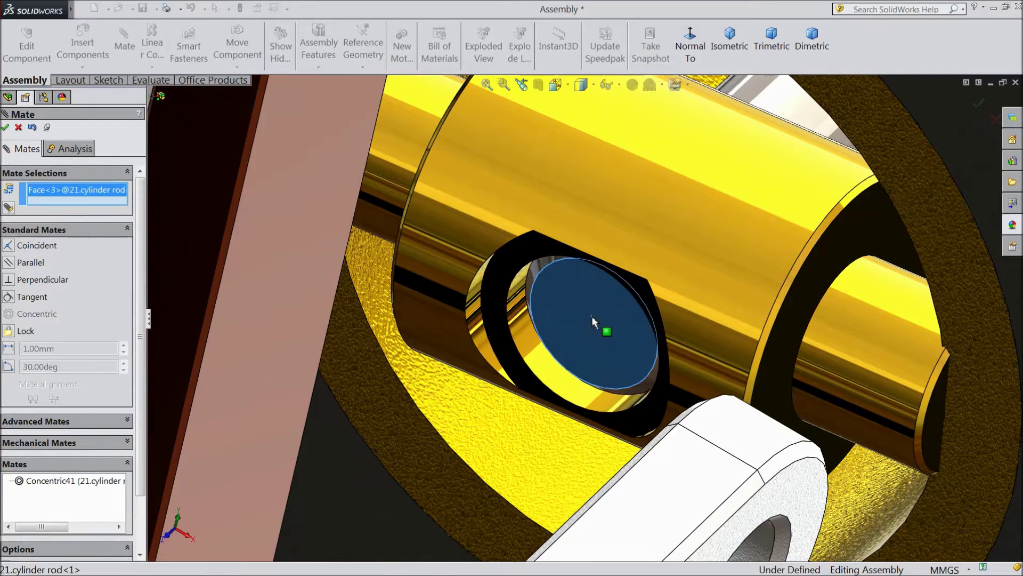
left_click(497, 305)
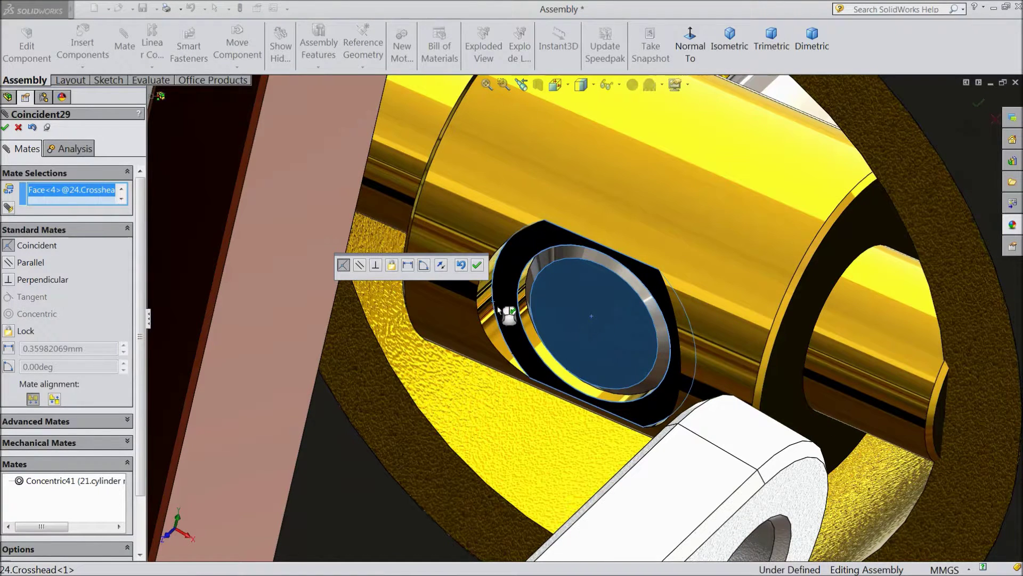
left_click(477, 264)
- Reposition the crosshead near the links and mate its pin concentric with the end hole of the front connecting link
middle_click_drag(542, 304, 663, 295)
scroll(663, 292, "up", 3)
left_click_drag(633, 280, 618, 349)
scroll(613, 373, "down", 3)
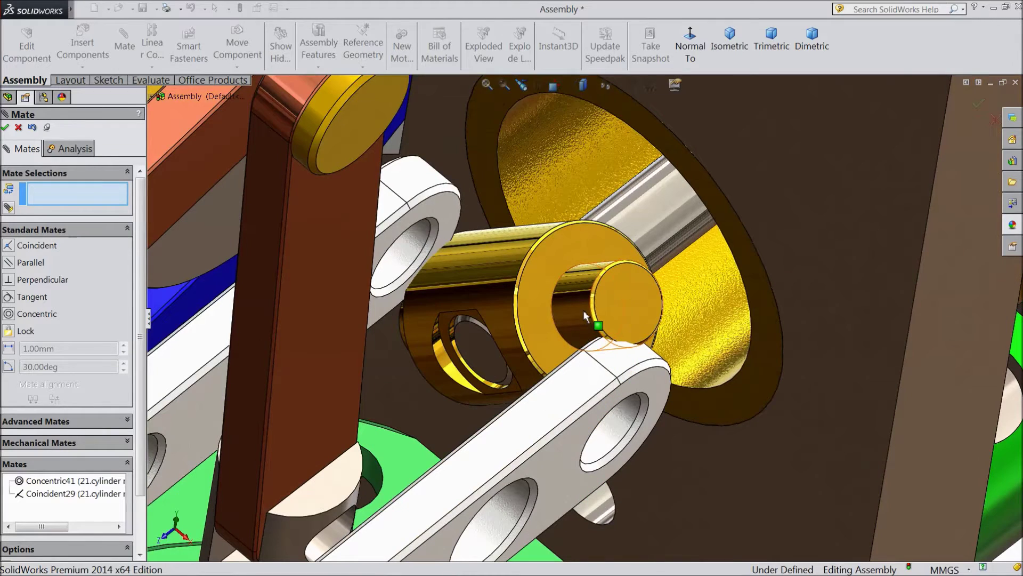
left_click(584, 313)
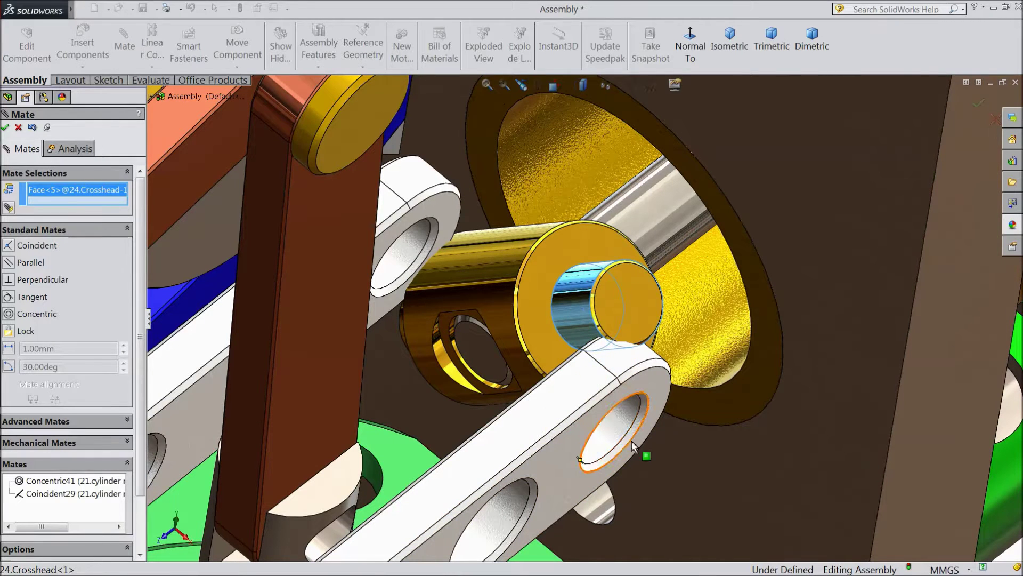
left_click(621, 431)
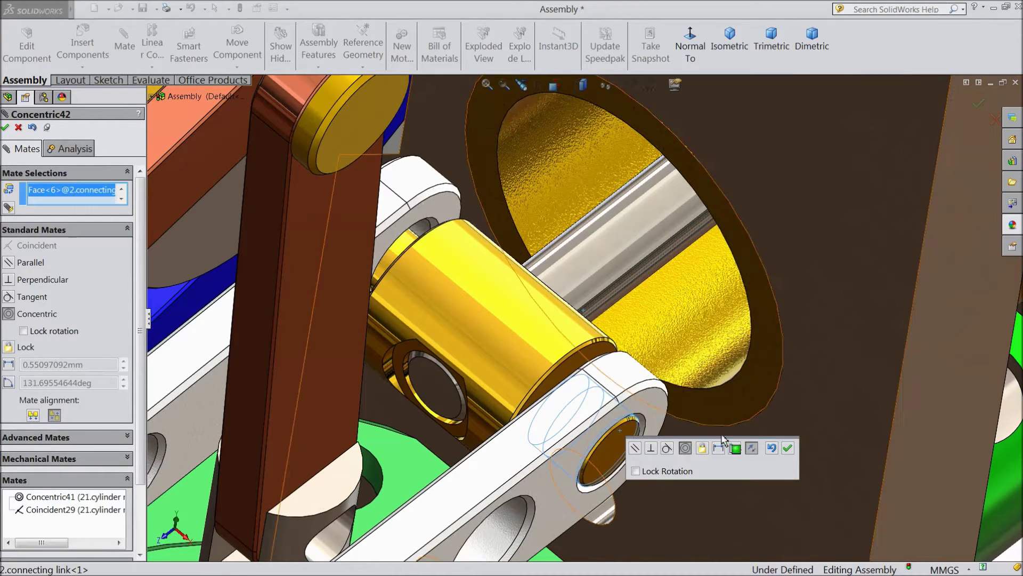
left_click(788, 449)
- Mate the end hole of the rear connecting link concentric with the crosshead's opposite pin
scroll(472, 255, "down", 5)
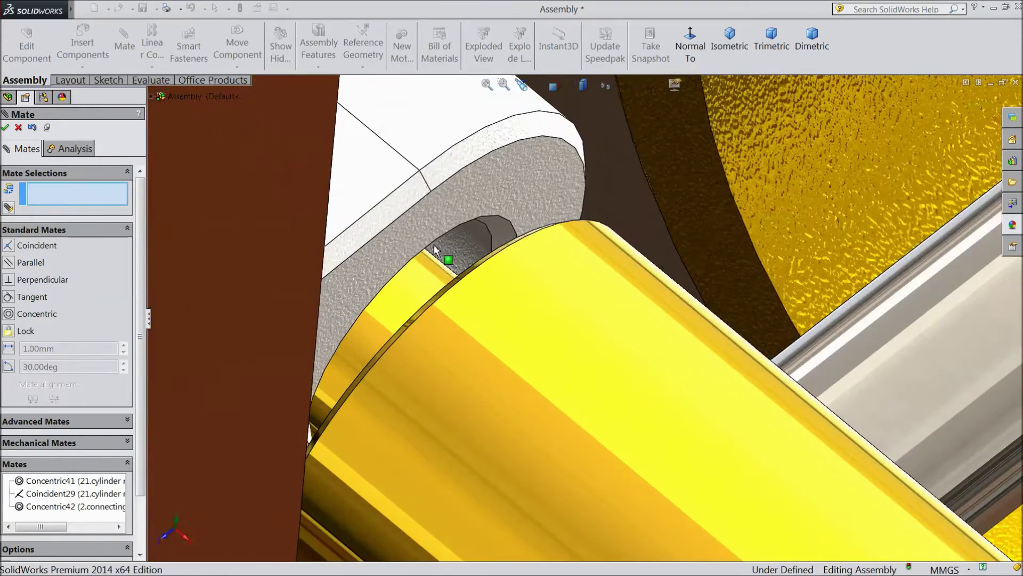
left_click(472, 253)
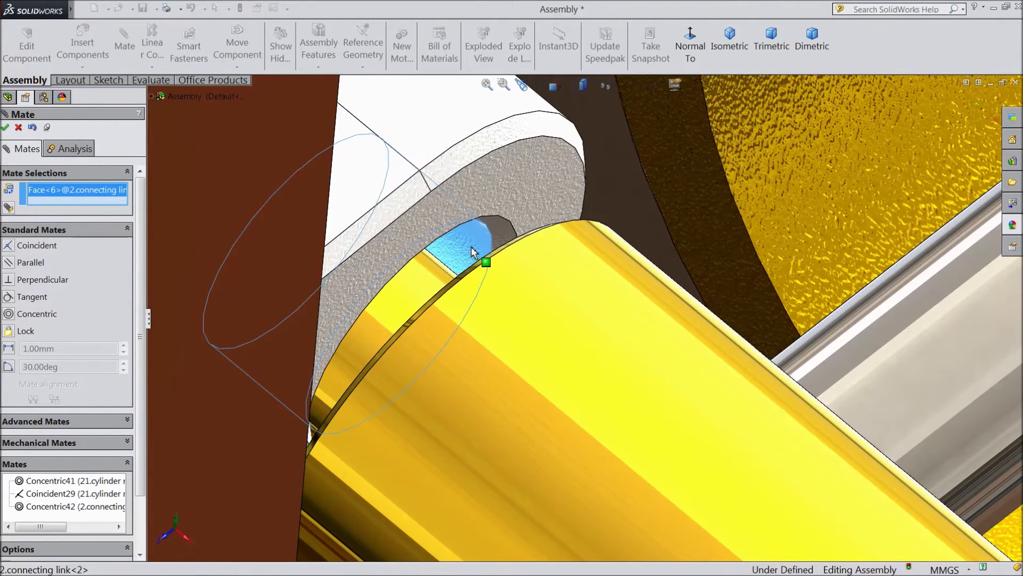
left_click(417, 295)
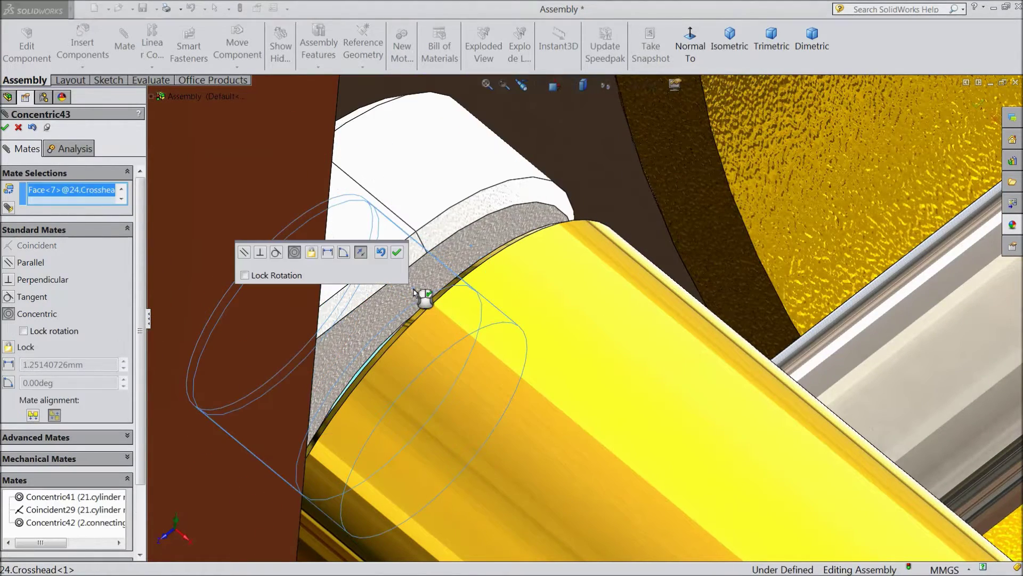
left_click(397, 254)
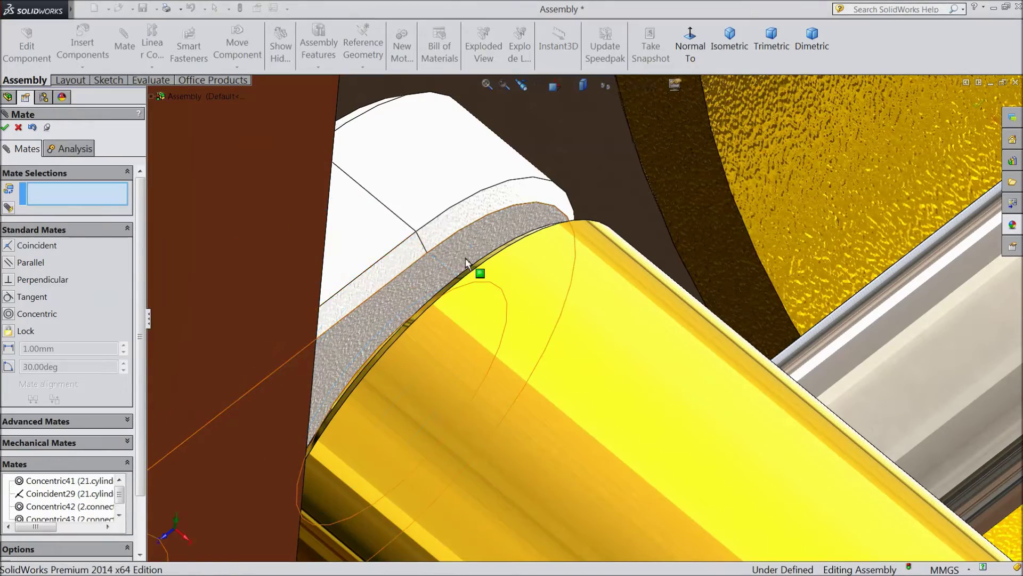
scroll(465, 258, "up", 6)
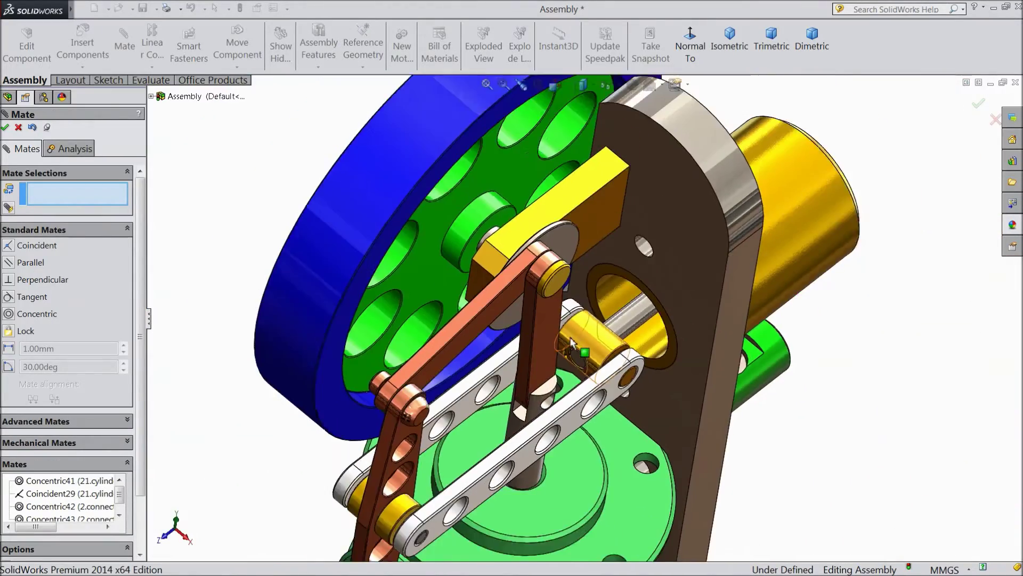
middle_click_drag(571, 342, 600, 312)
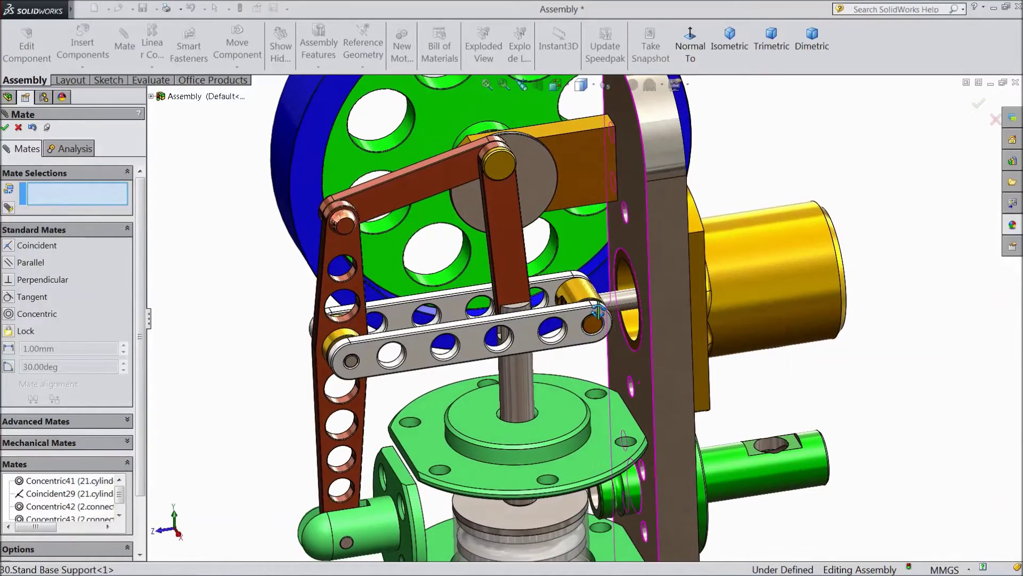
- Finish mating and rotate the flywheel slightly to check how the linkage moves
scroll(578, 321, "up", 1)
scroll(622, 162, "down", 1)
scroll(623, 163, "up", 1)
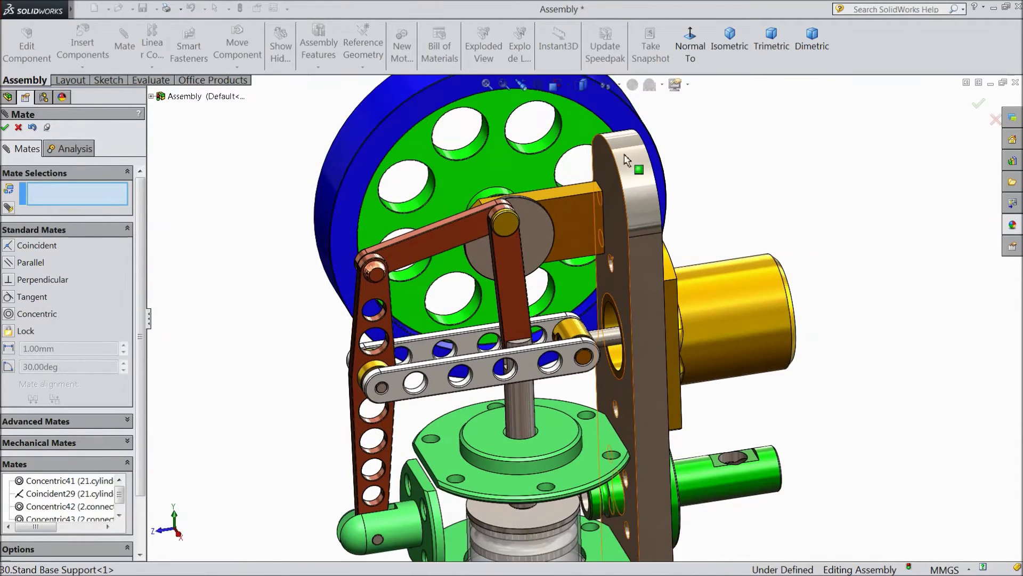
scroll(626, 155, "down", 1)
left_click(5, 128)
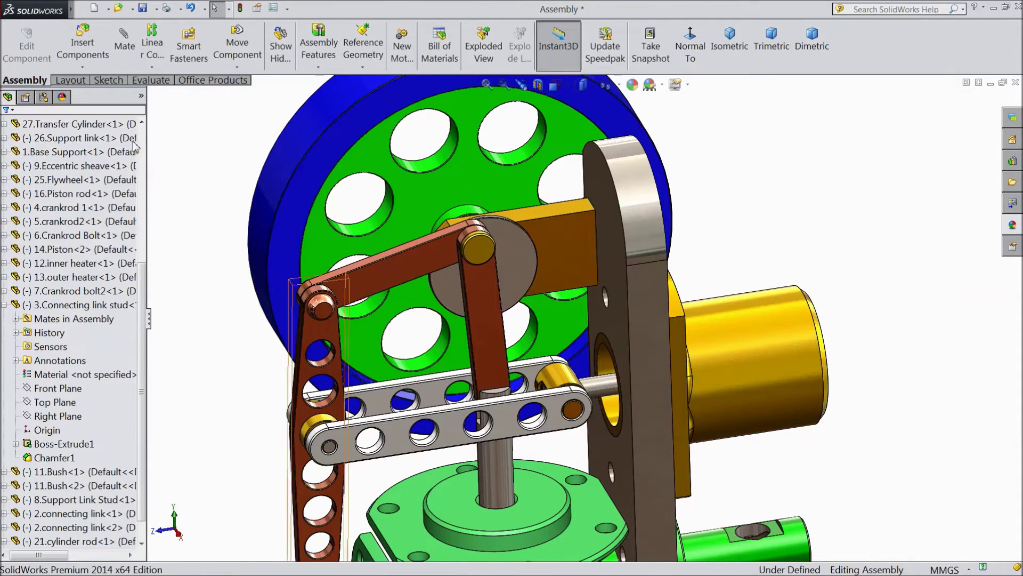
left_click_drag(315, 163, 275, 163)
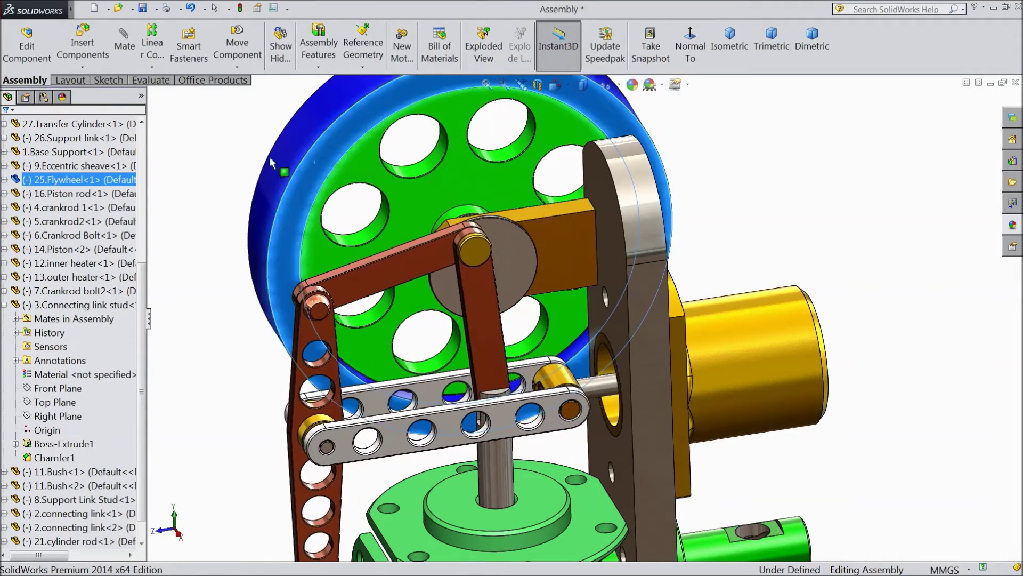
- Make the transfer cylinder transparent and rotate the flywheel to check the cylinder rod's travel inside it
left_click(813, 388)
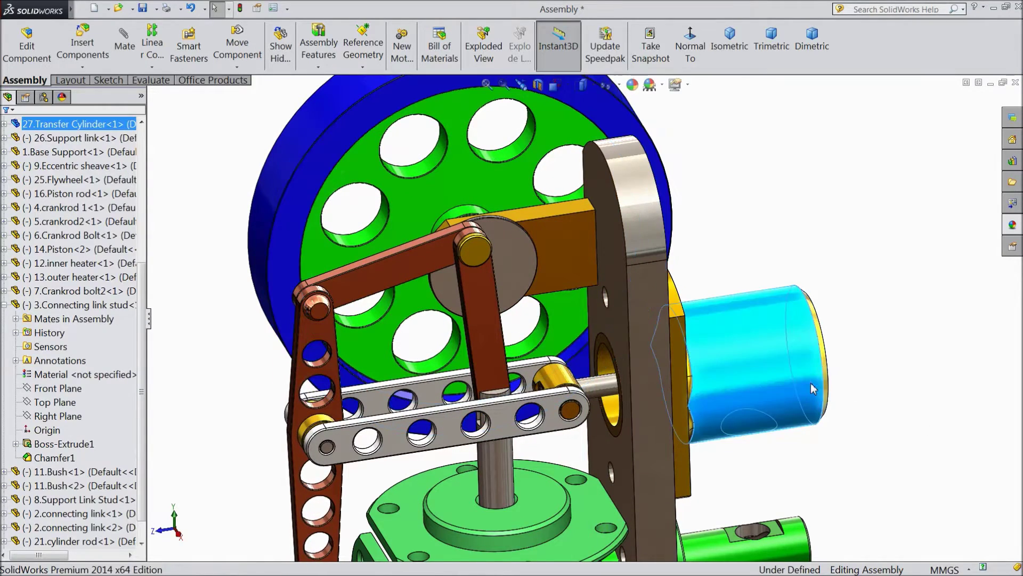
left_click(880, 331)
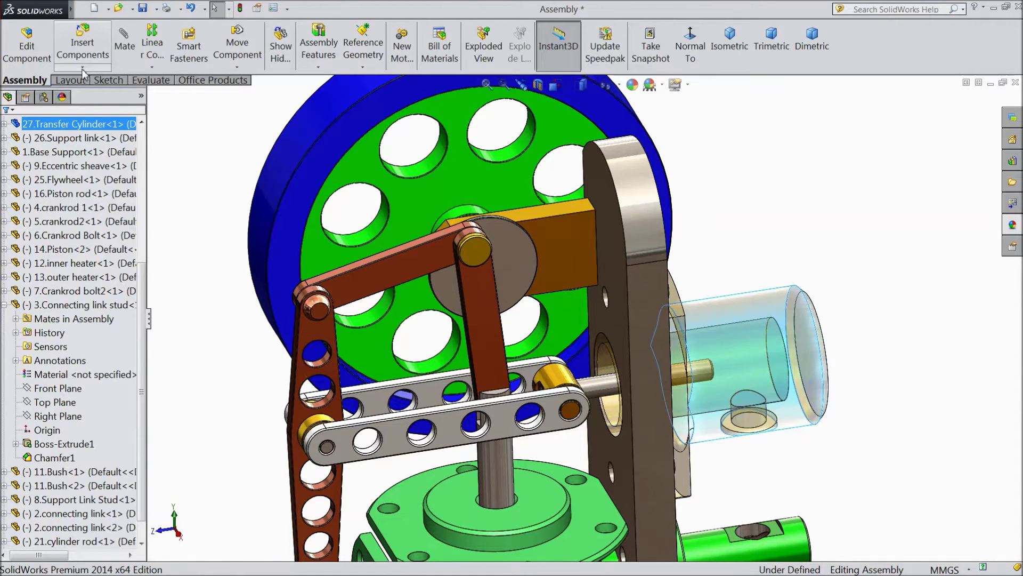
left_click_drag(324, 145, 306, 163)
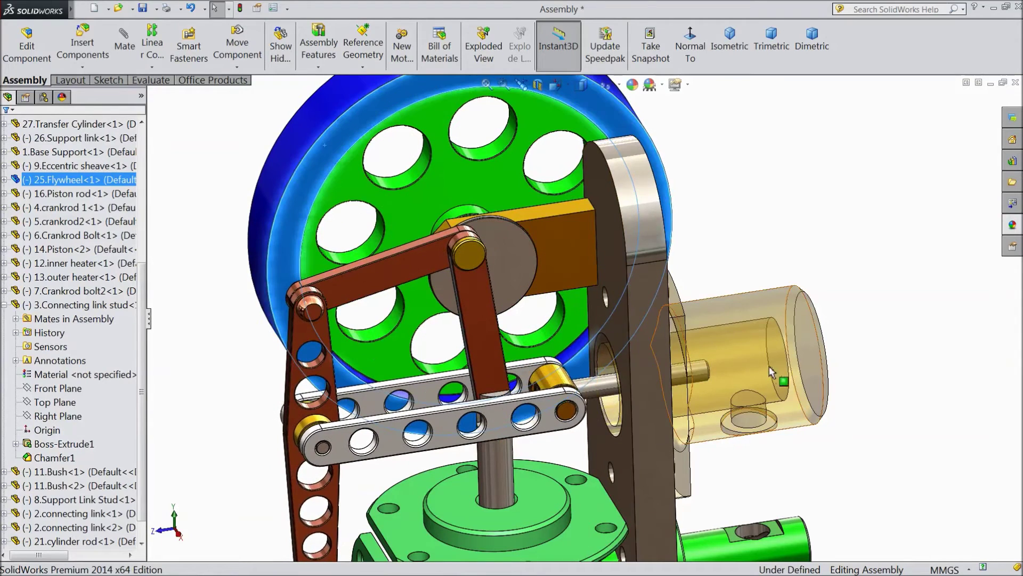
- Hide the transfer cylinder and insert the part 23.Transfer piston near the free end of the cylinder rod
left_click(780, 314)
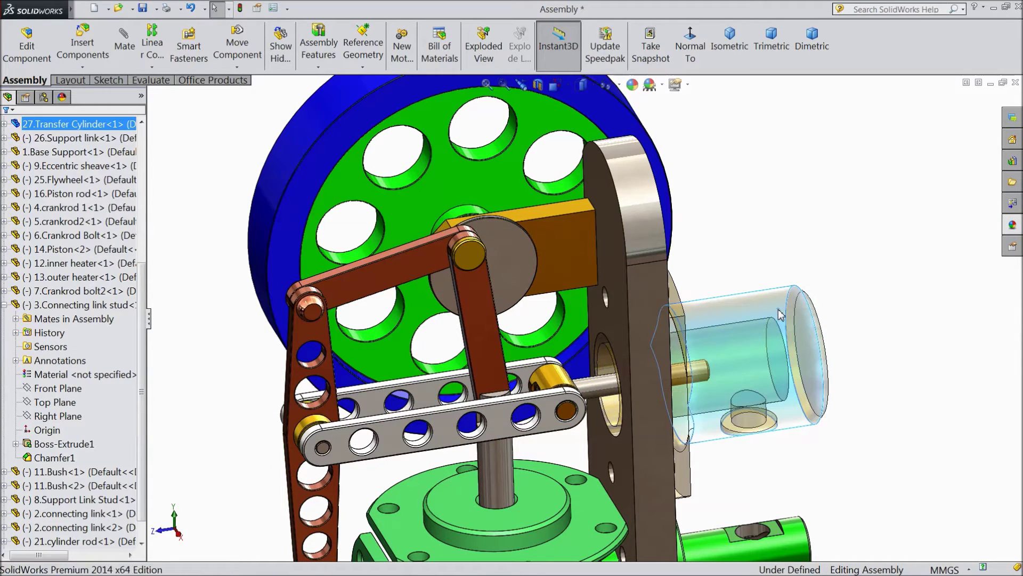
left_click(834, 256)
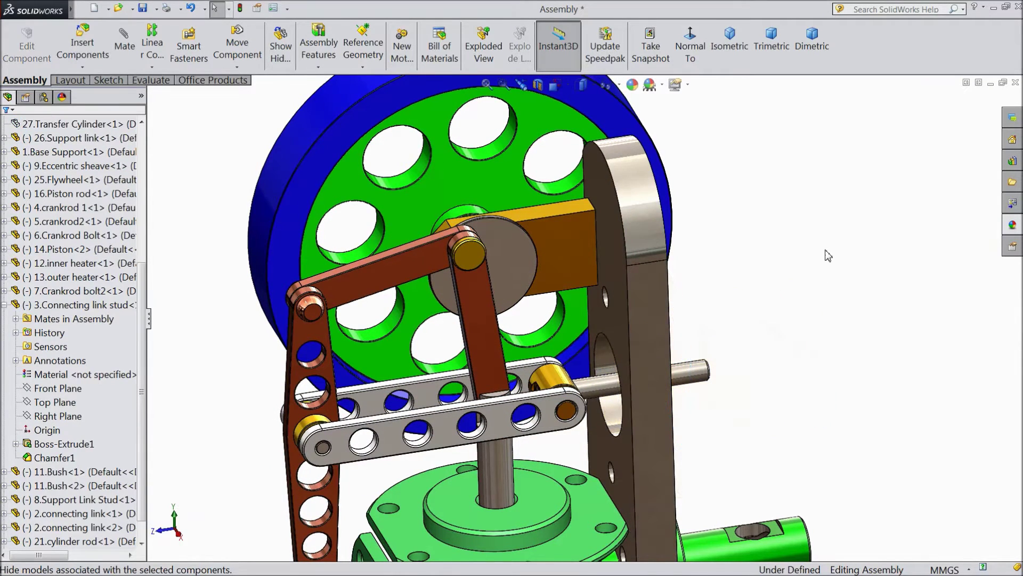
left_click(83, 45)
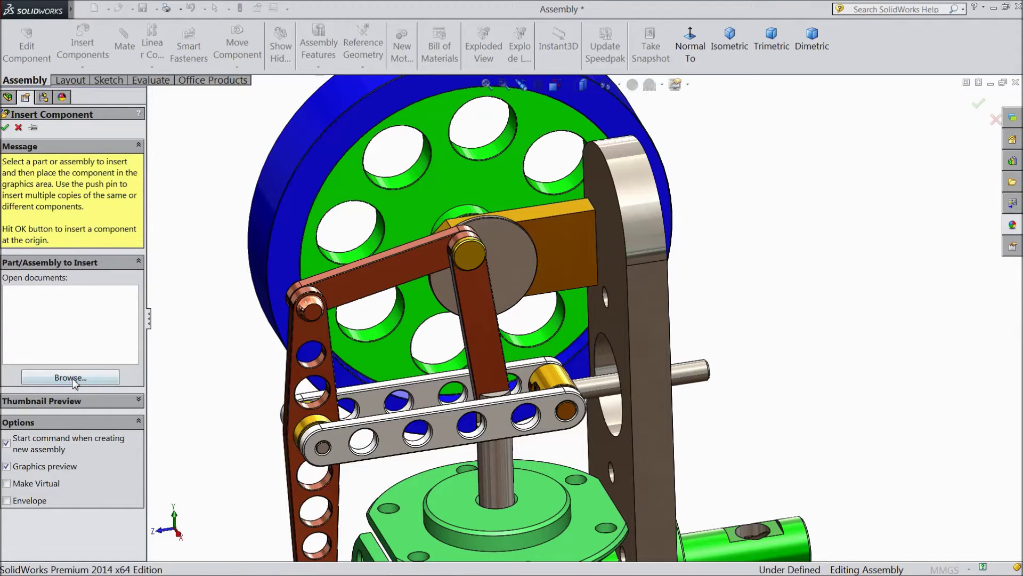
left_click(71, 377)
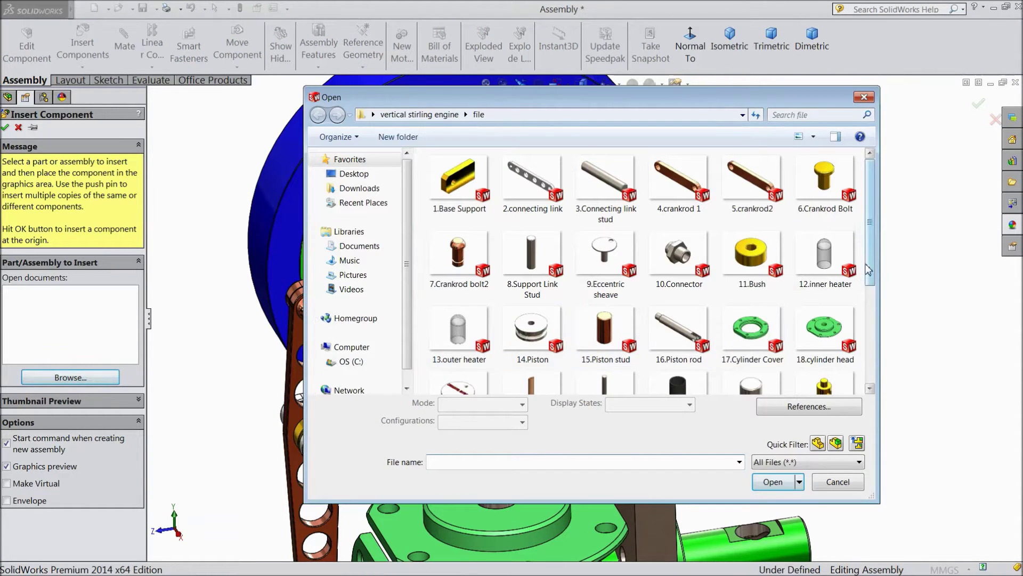
left_click_drag(872, 260, 875, 338)
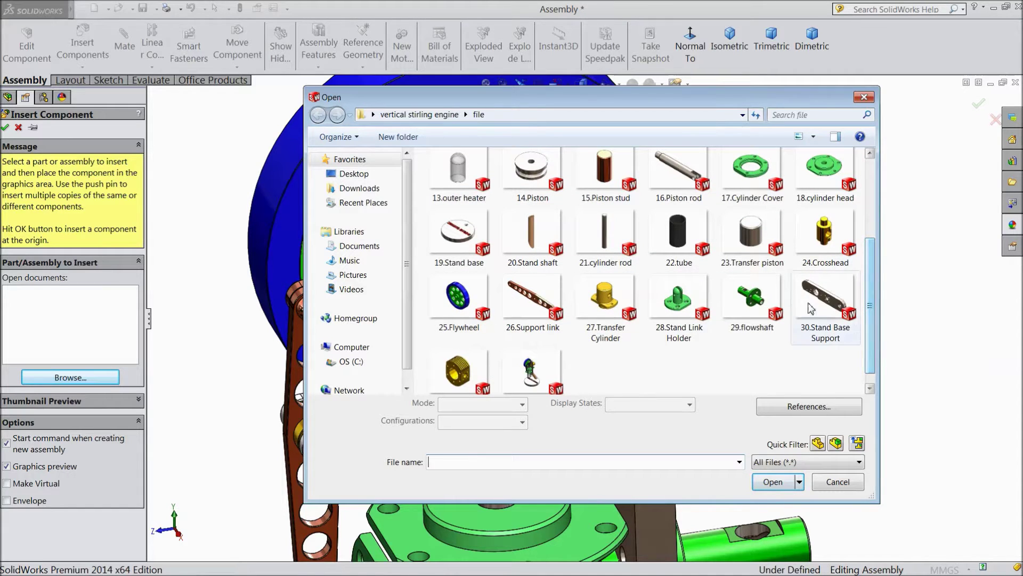
left_click(752, 237)
left_click(773, 482)
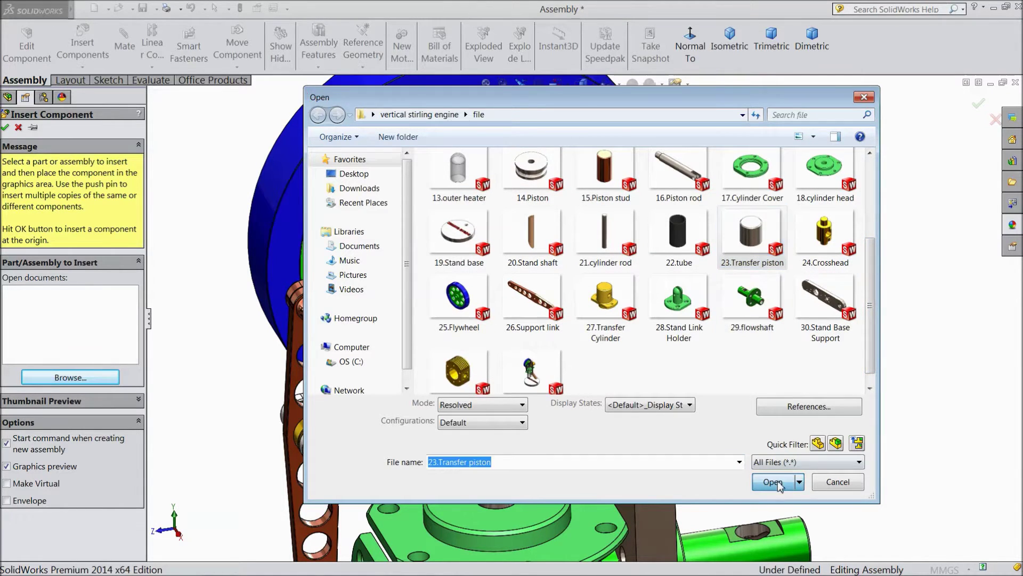
left_click(805, 313)
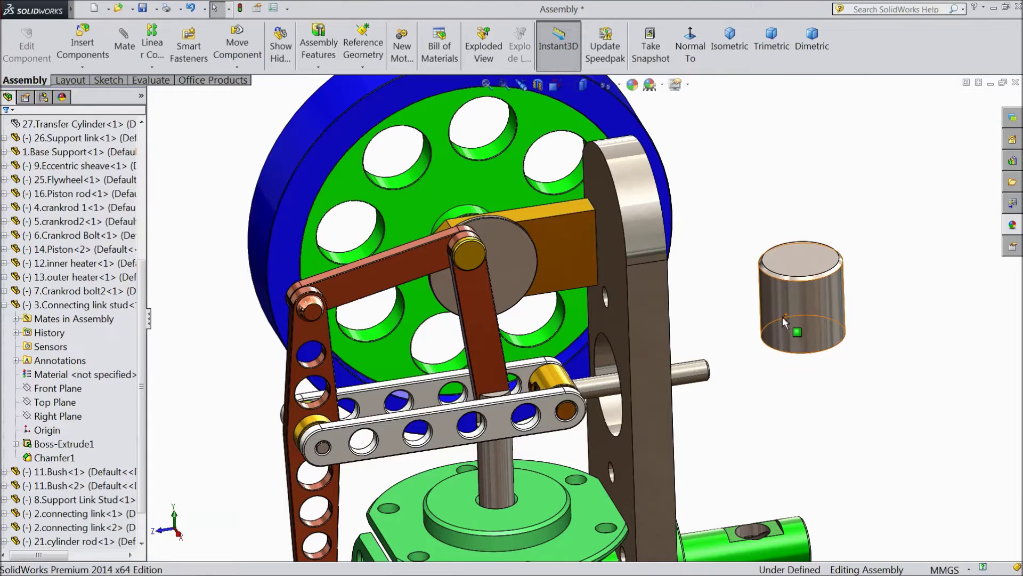
- Mate the transfer piston's outer cylindrical face concentric with the cylinder rod
left_click(124, 47)
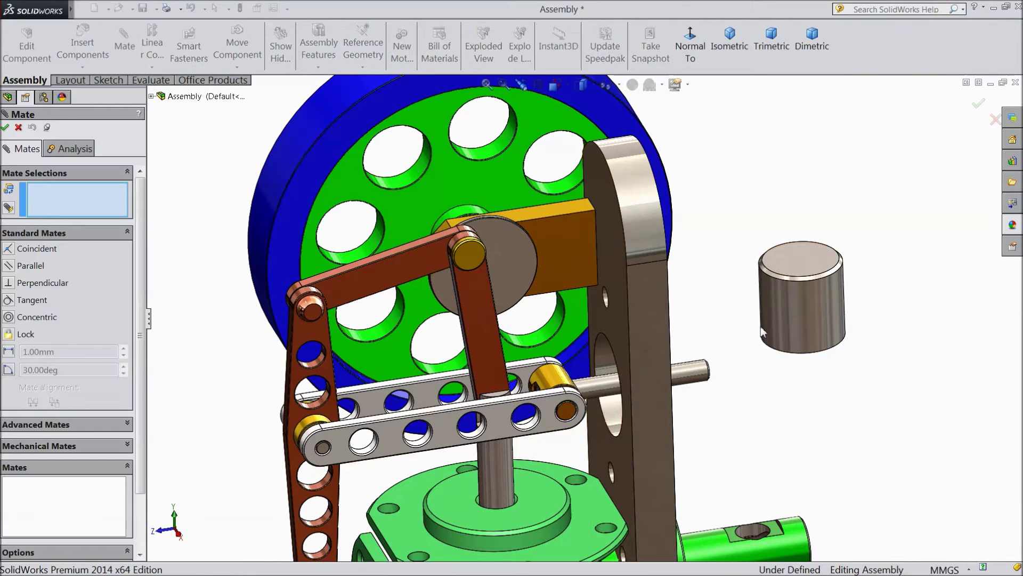
left_click(817, 312)
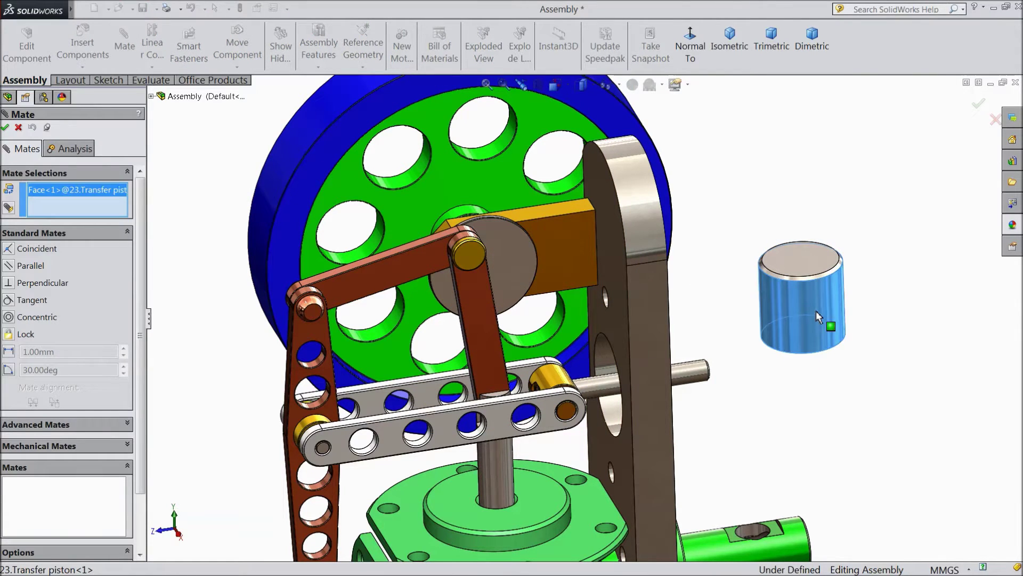
left_click(689, 375)
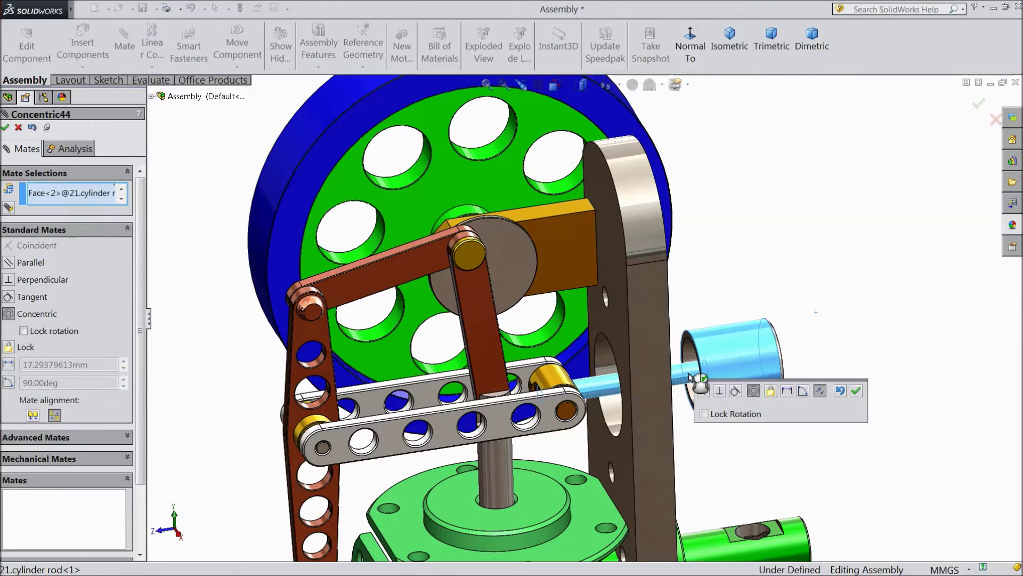
left_click(856, 392)
- Move the transfer piston clear of the rod and make its inner seating face coincident with the rod's end face
left_click_drag(757, 372, 954, 344)
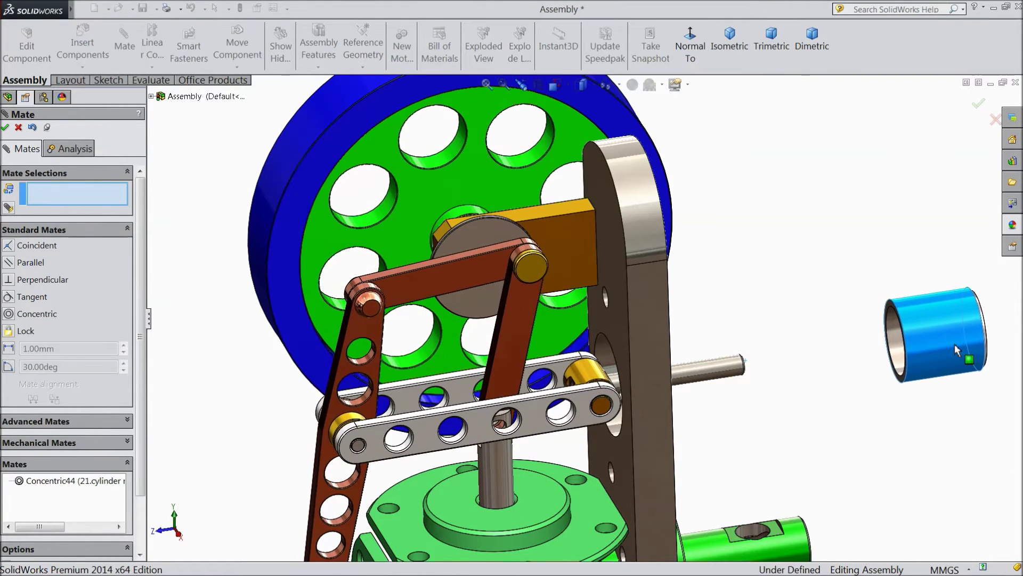
middle_click_drag(809, 359, 768, 367)
scroll(882, 375, "down", 4)
left_click(625, 365)
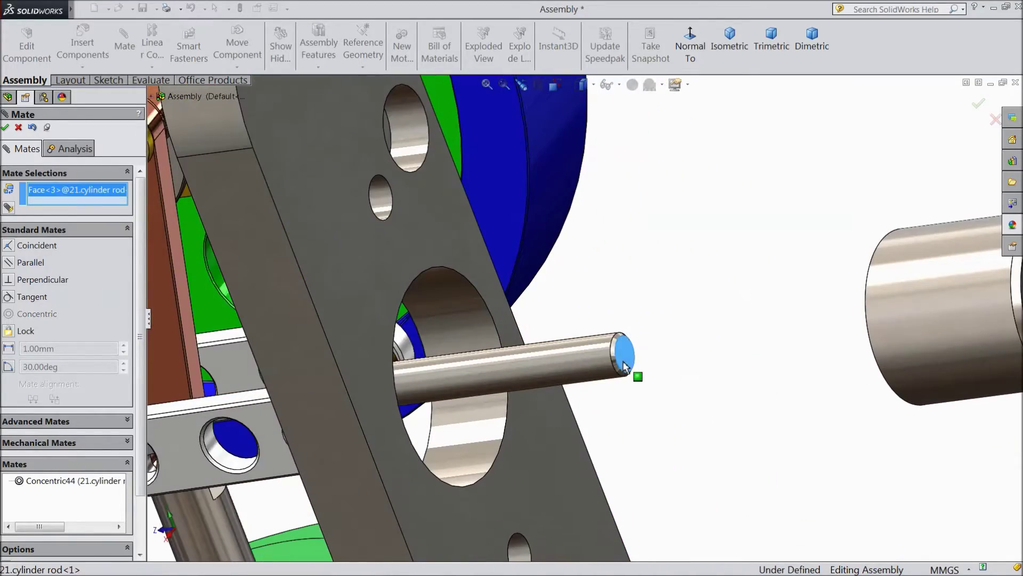
scroll(666, 373, "up", 5)
middle_click_drag(689, 384, 802, 377)
scroll(788, 322, "down", 6)
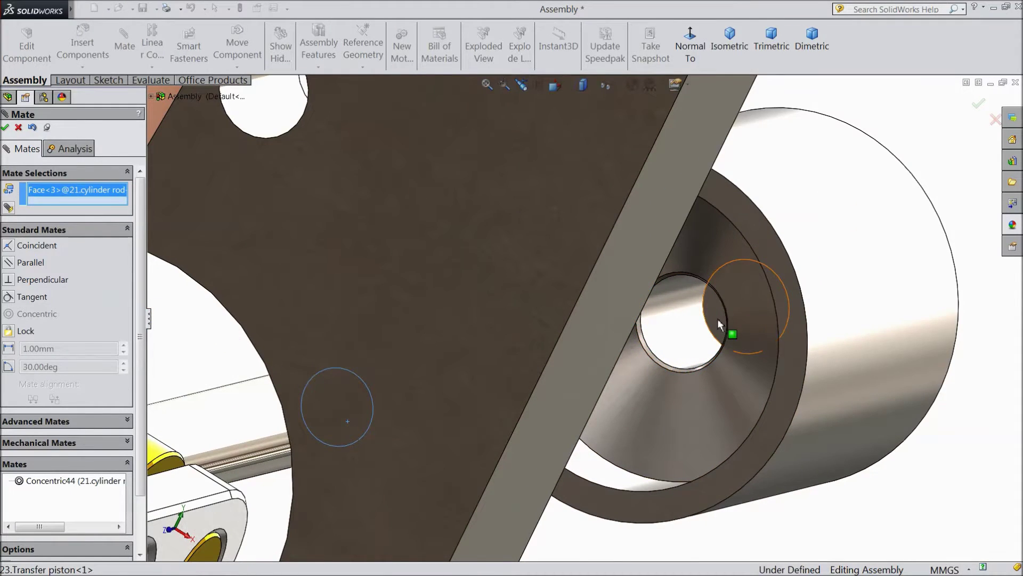
left_click(718, 318)
left_click(866, 283)
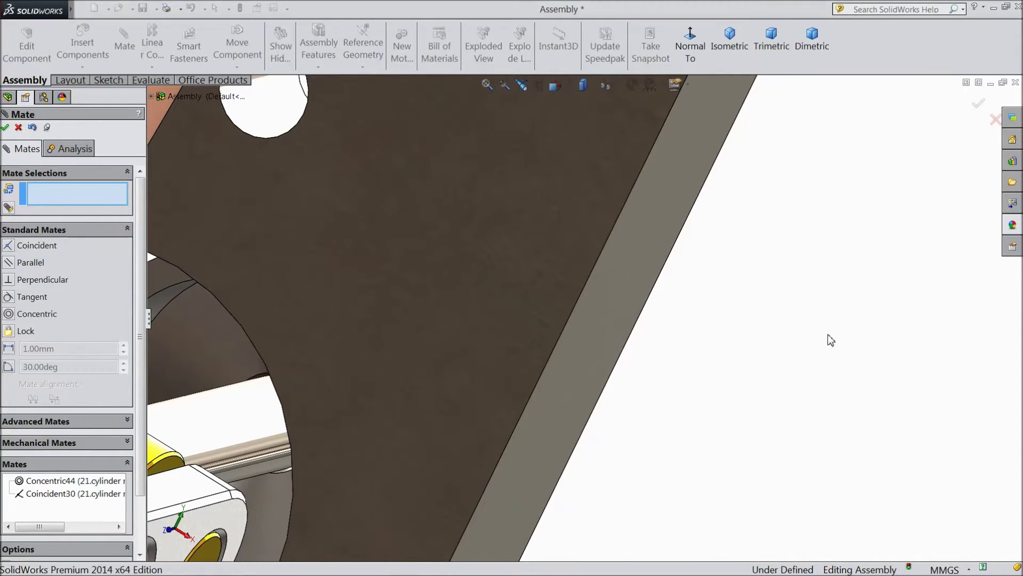
- Inspect the mounted transfer piston, rotate the flywheel to check the motion of the mechanism, and finish mating
scroll(816, 357, "up", 5)
scroll(646, 347, "down", 8)
scroll(631, 364, "up", 2)
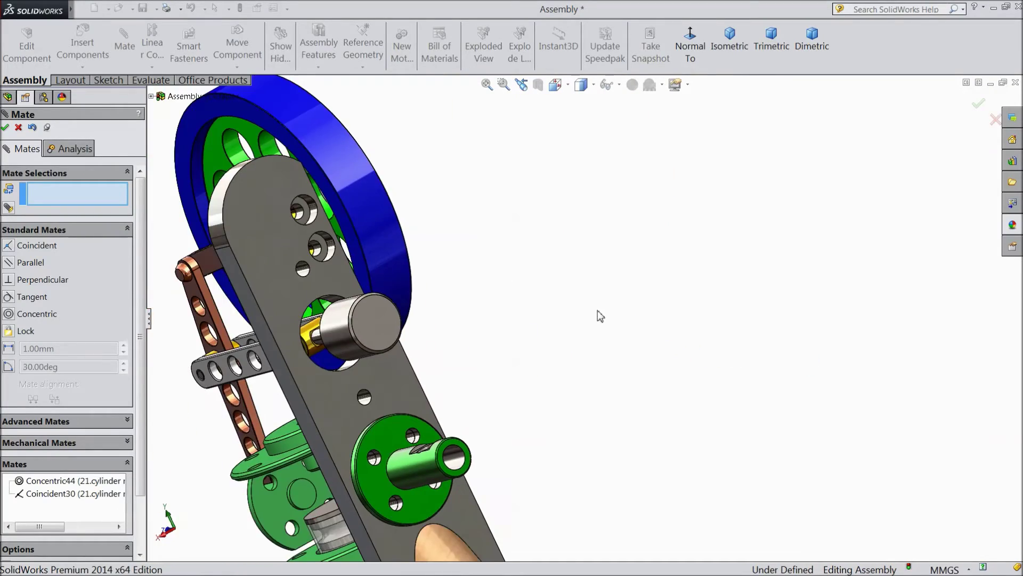
middle_click_drag(597, 311, 648, 324)
scroll(648, 324, "up", 2)
scroll(469, 342, "down", 3)
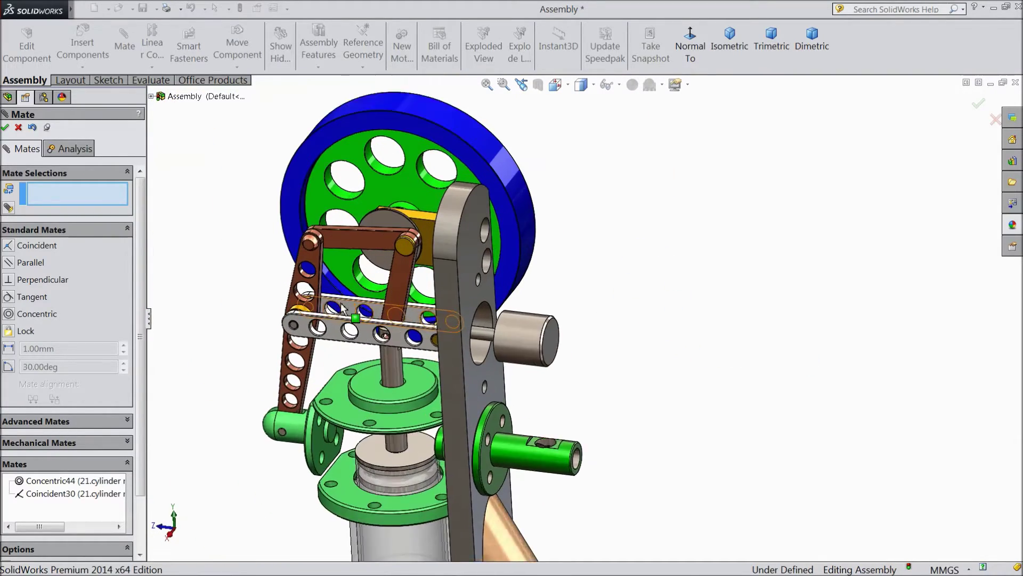
scroll(708, 386, "up", 2)
middle_click_drag(708, 386, 734, 358)
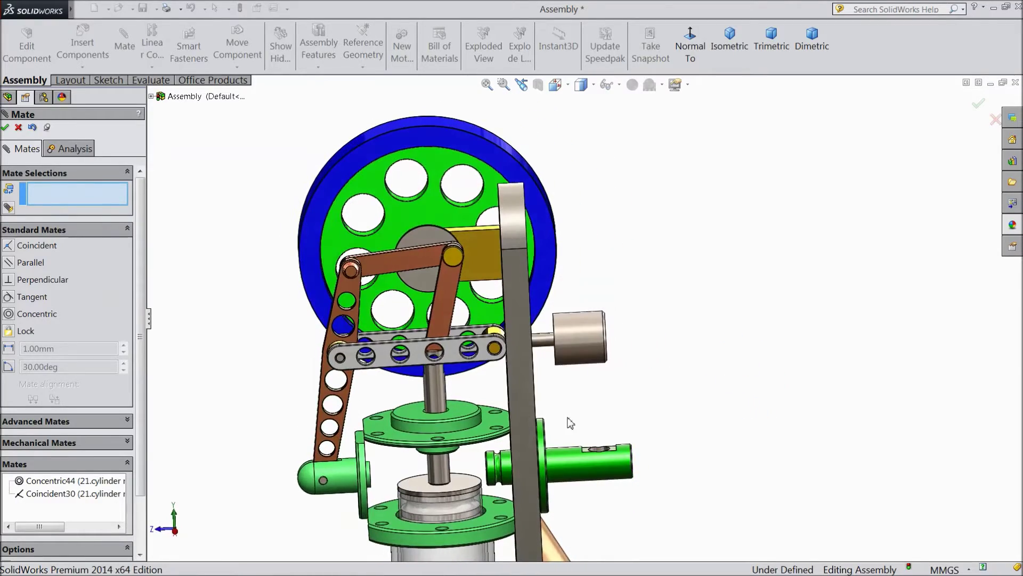
scroll(568, 422, "up", 2)
scroll(504, 429, "down", 2)
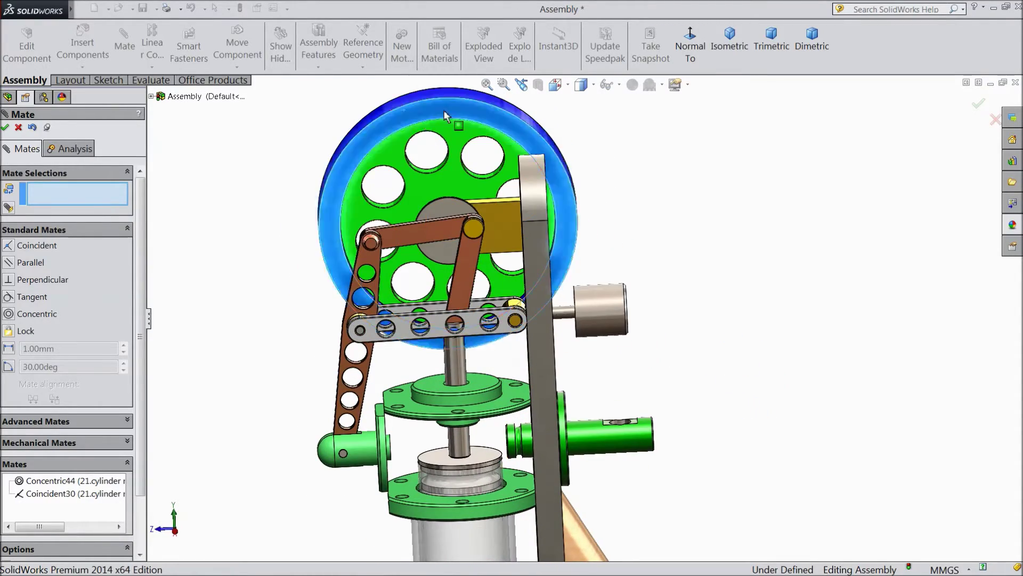
left_click_drag(444, 110, 464, 159)
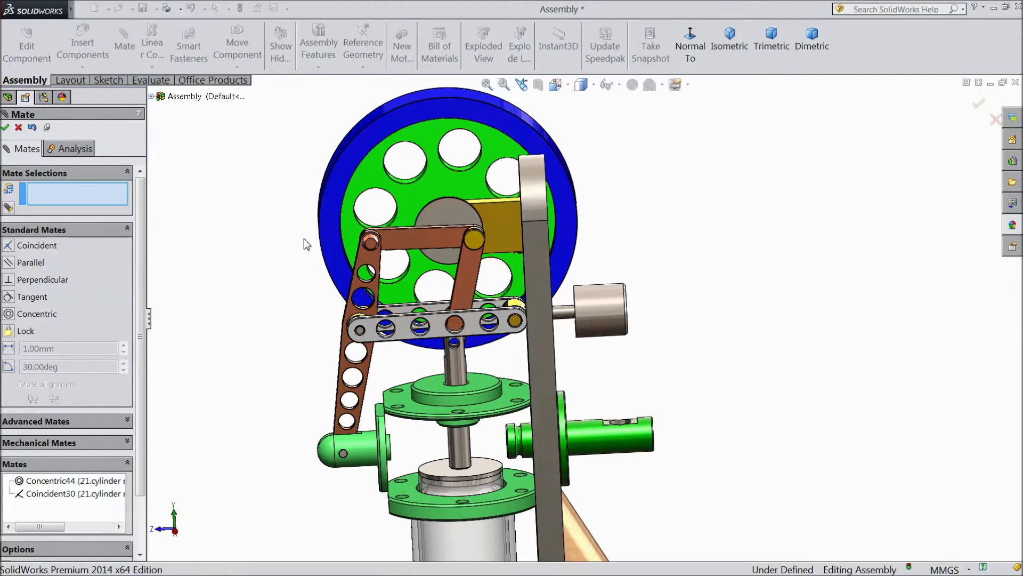
left_click(18, 127)
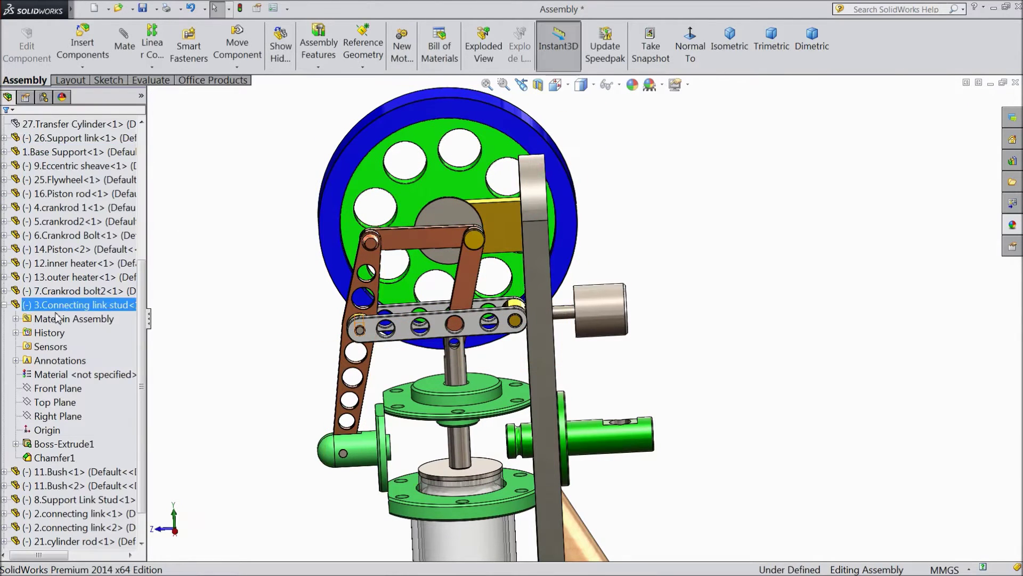
- Collapse the expanded connecting link stud and show the hidden component 31.Cylinder
left_click(4, 304)
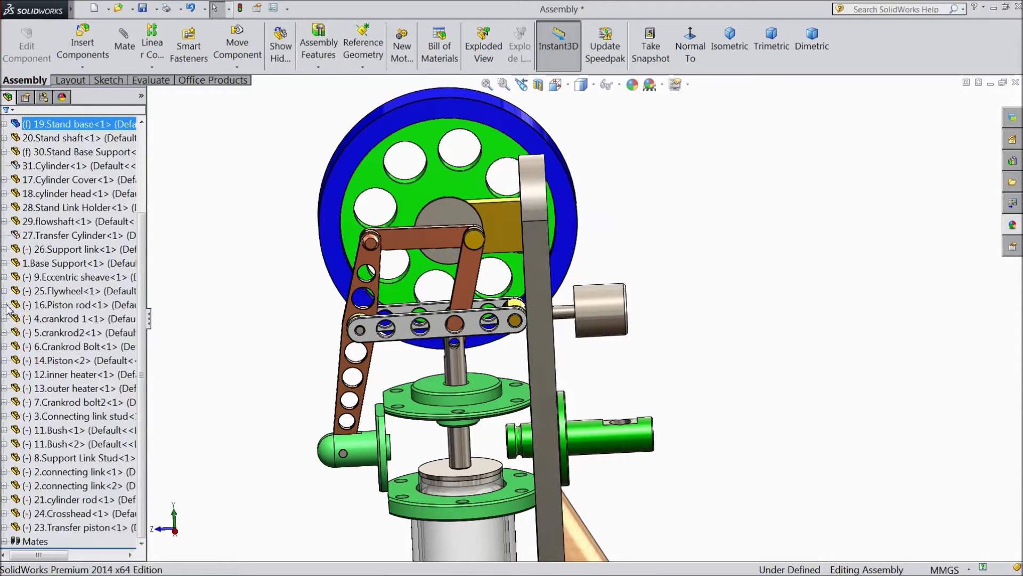
scroll(70, 306, "up", 3)
left_click(83, 304, "ctrl")
left_click(75, 304, "ctrl")
left_click(69, 249, "ctrl")
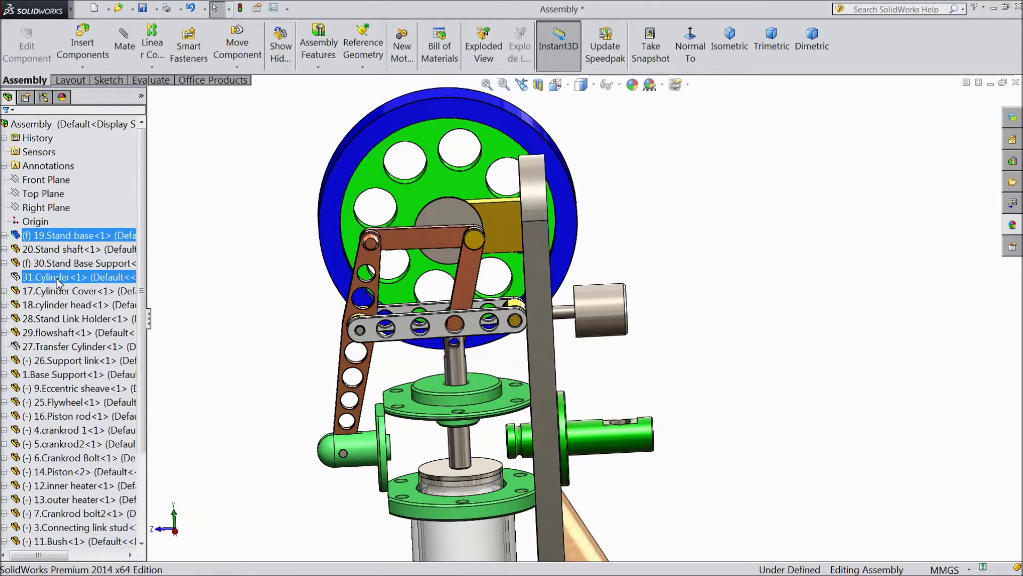
left_click(58, 282)
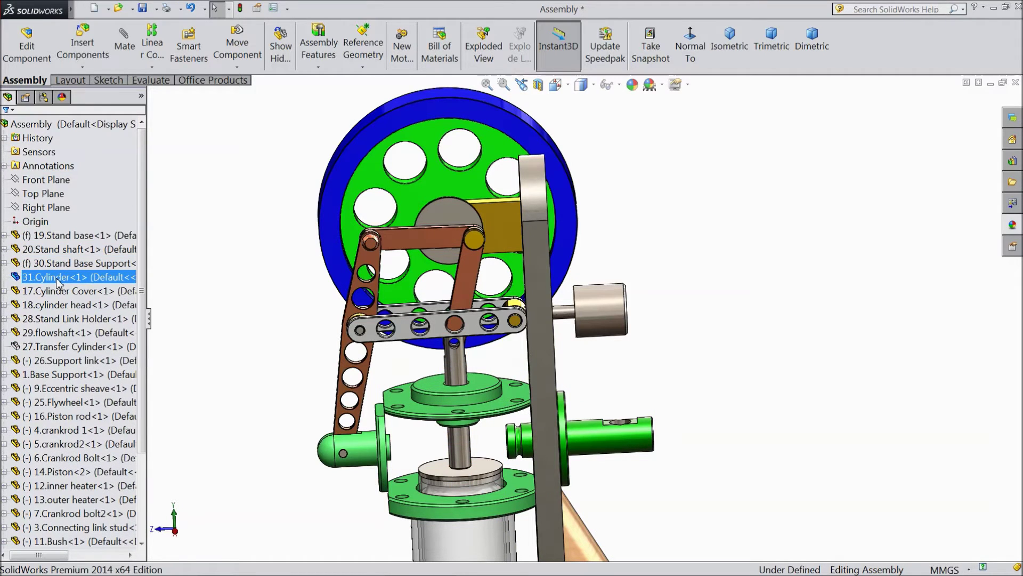
left_click(76, 250)
left_click(78, 261, "ctrl")
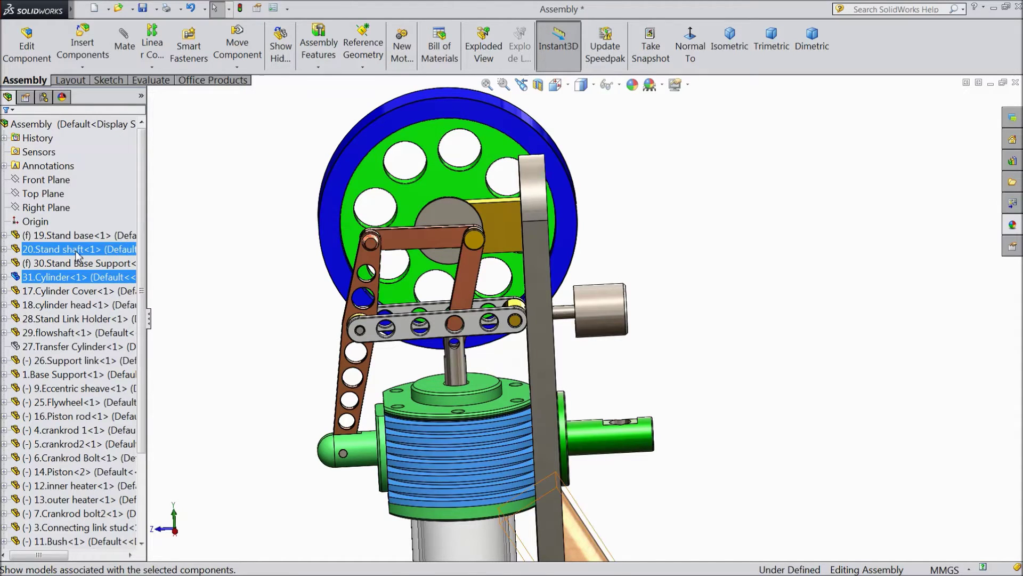
- Show the hidden component 27.Transfer Cylinder and turn off its transparency
left_click(95, 347, "ctrl")
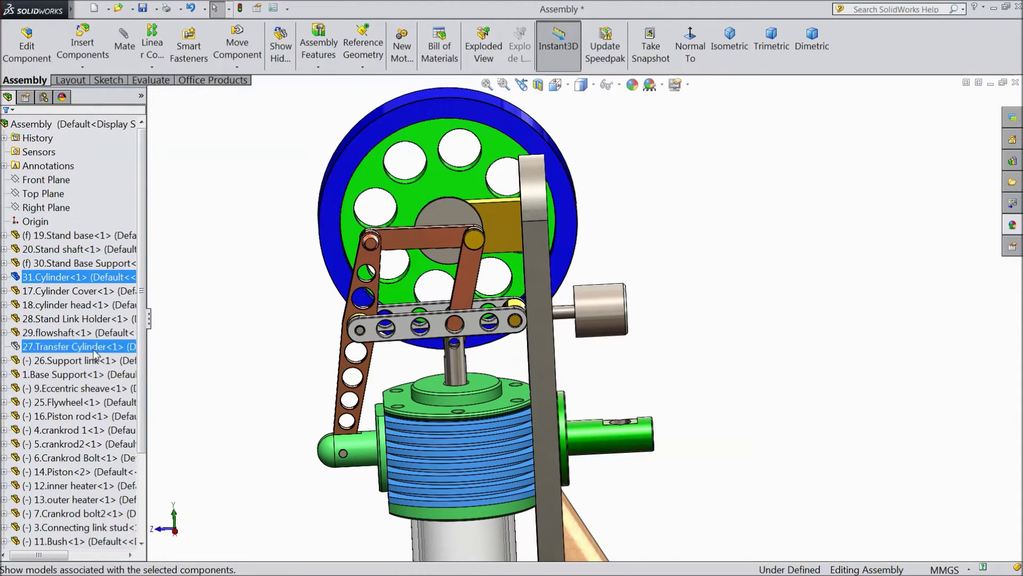
left_click(68, 351)
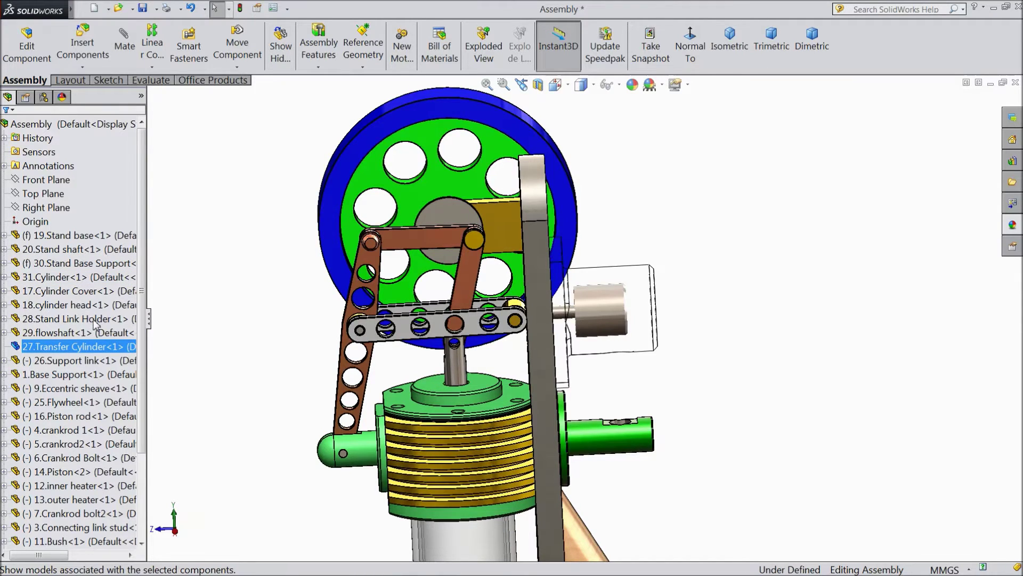
left_click(759, 330)
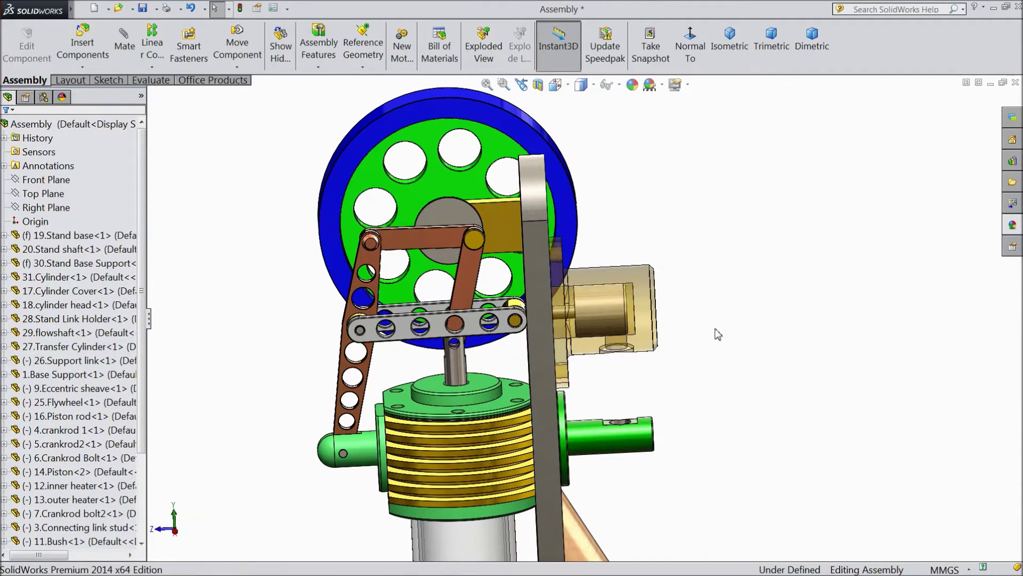
left_click(647, 287)
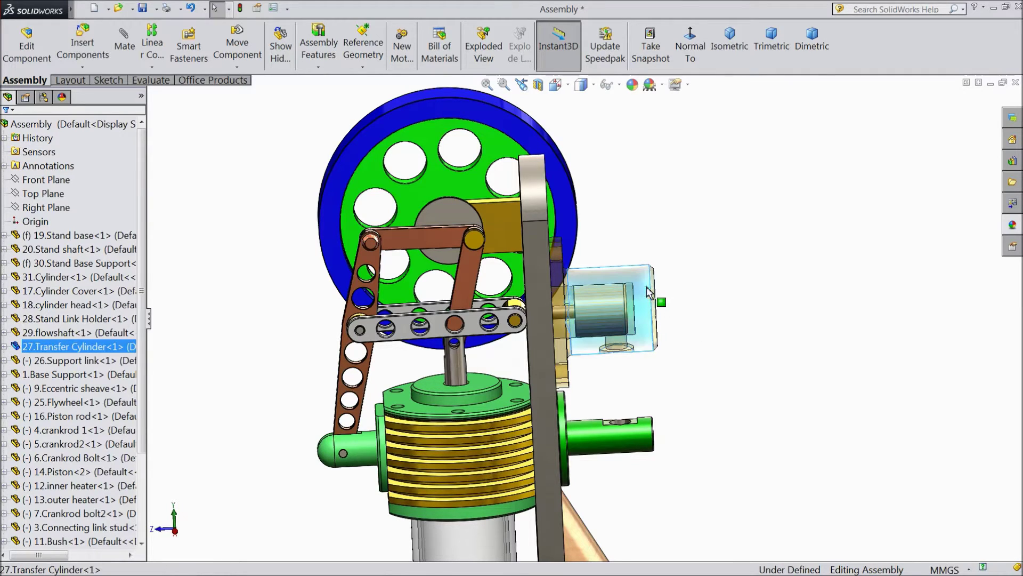
left_click(715, 227)
left_click(711, 307)
mouse_move(712, 322)
middle_mouse_down()
mouse_move(707, 246)
mouse_move(697, 357)
mouse_move(721, 313)
mouse_move(707, 334)
middle_mouse_up()
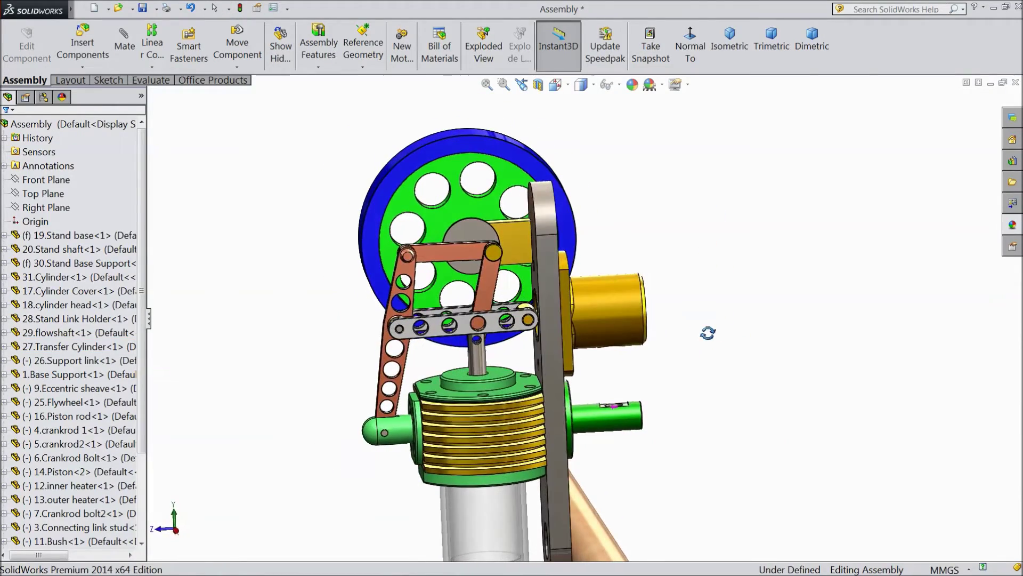
- Insert the 10.Connector part and place it in open space beside the transfer cylinder
left_click(86, 57)
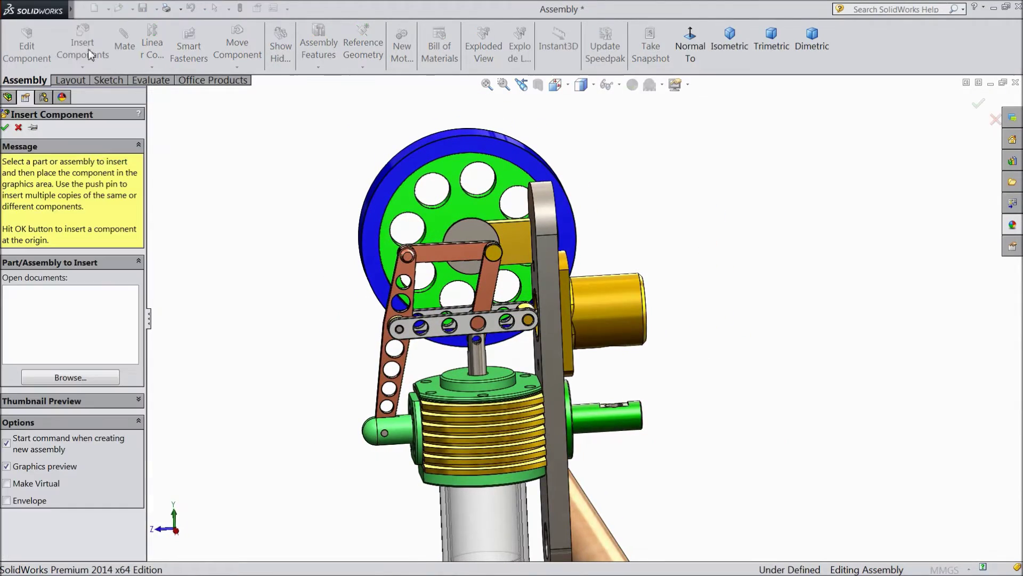
left_click(74, 376)
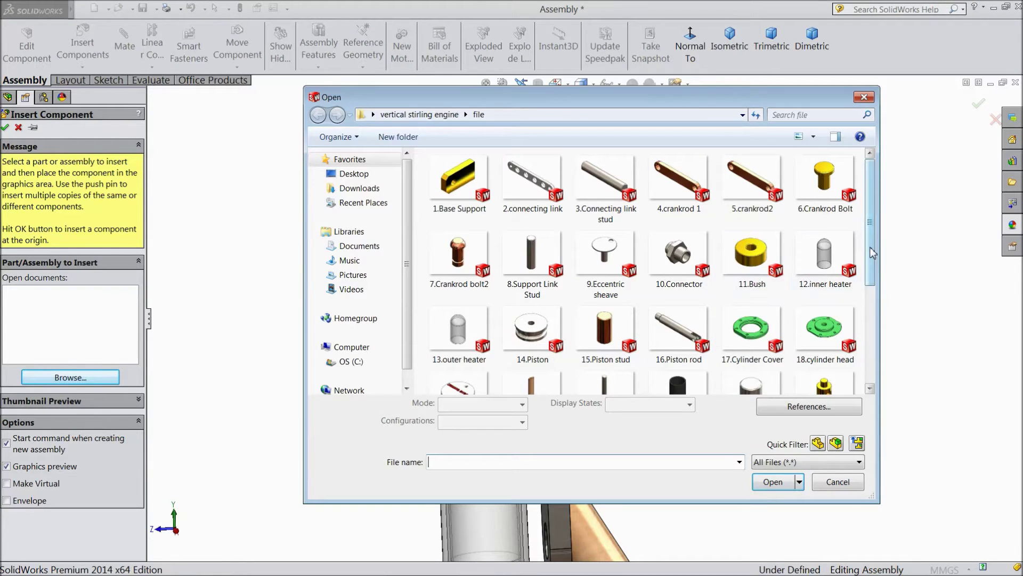
left_click(679, 270)
left_click(773, 482)
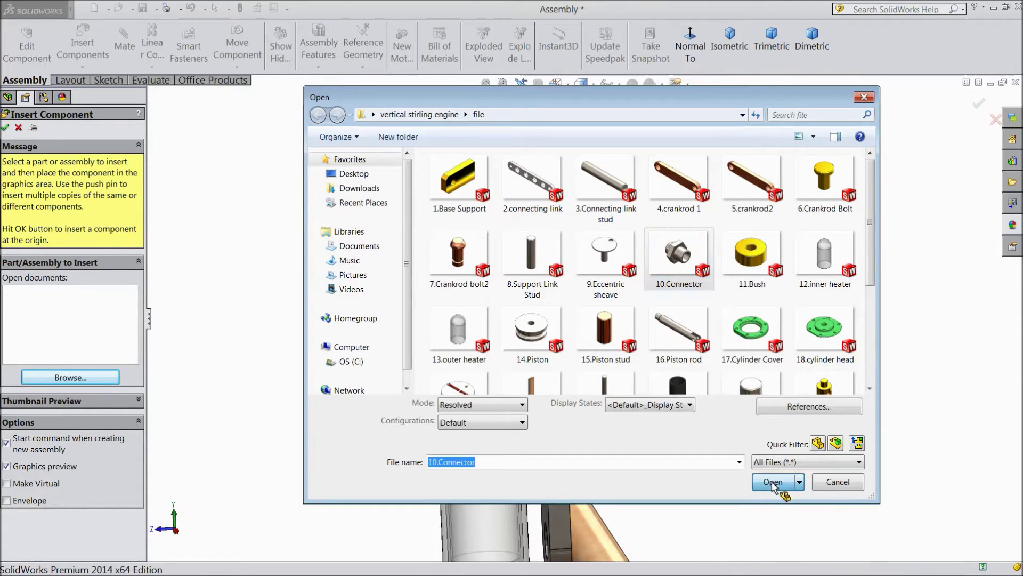
scroll(613, 371, "down", 6)
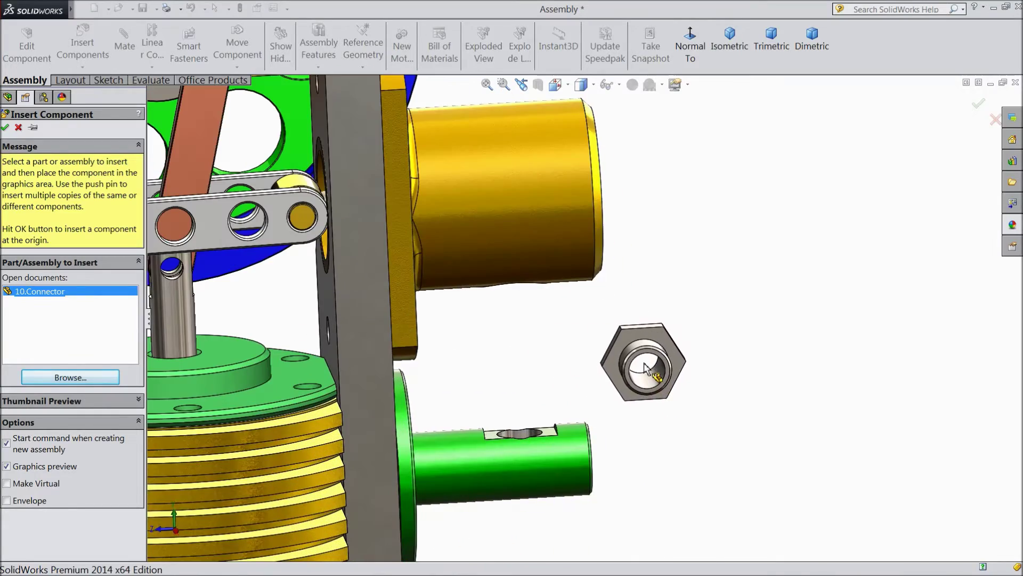
left_click(633, 366)
mouse_move(633, 365)
middle_mouse_down()
mouse_move(619, 347)
mouse_move(649, 363)
middle_mouse_up()
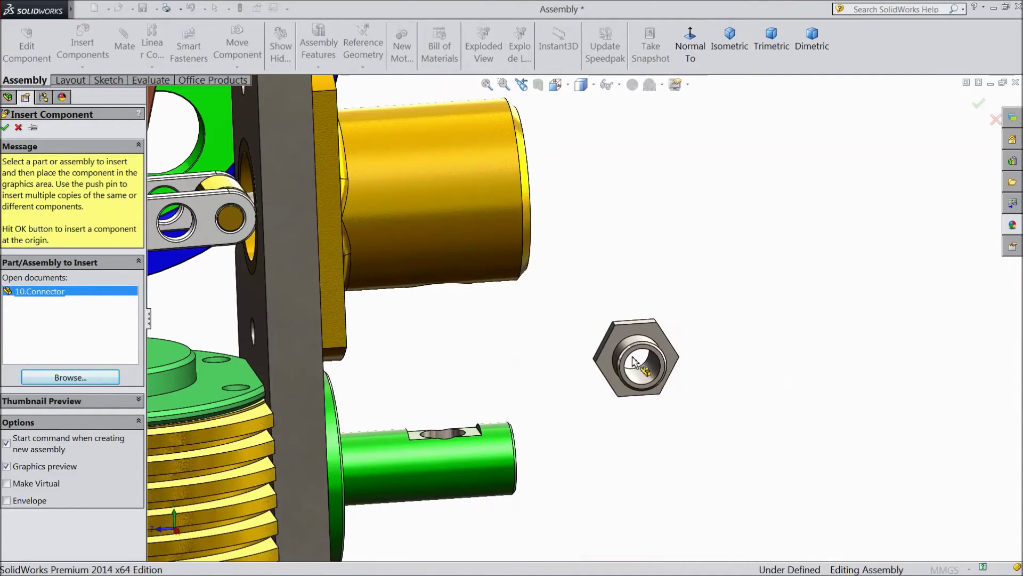
left_click(578, 362)
- Rotate the connector freely so its short collared end faces up towards the port under the transfer cylinder
middle_click_drag(586, 341, 718, 251)
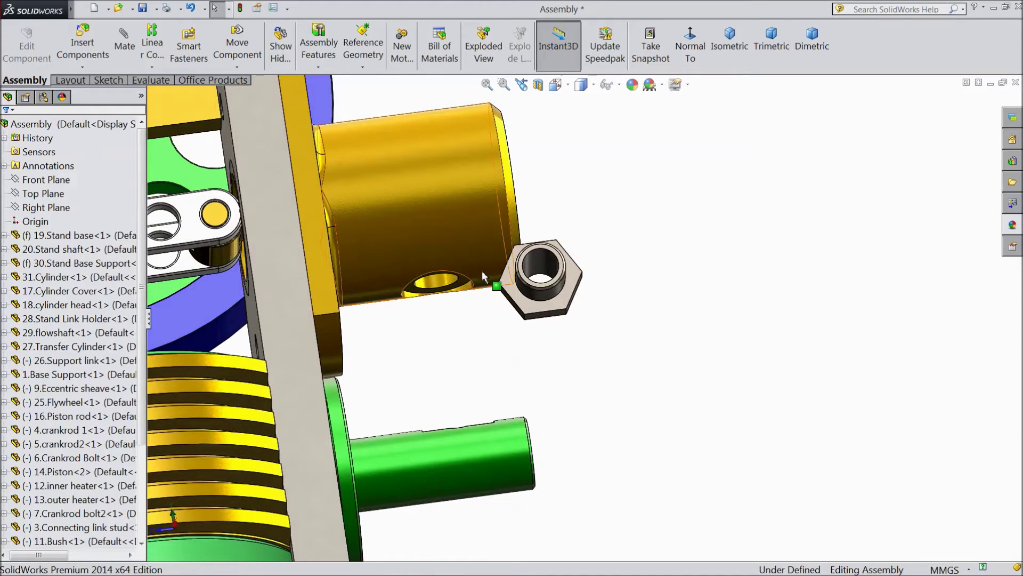
scroll(480, 269, "down", 2)
left_click(600, 297)
left_click_drag(603, 329, 592, 392)
left_click(235, 64)
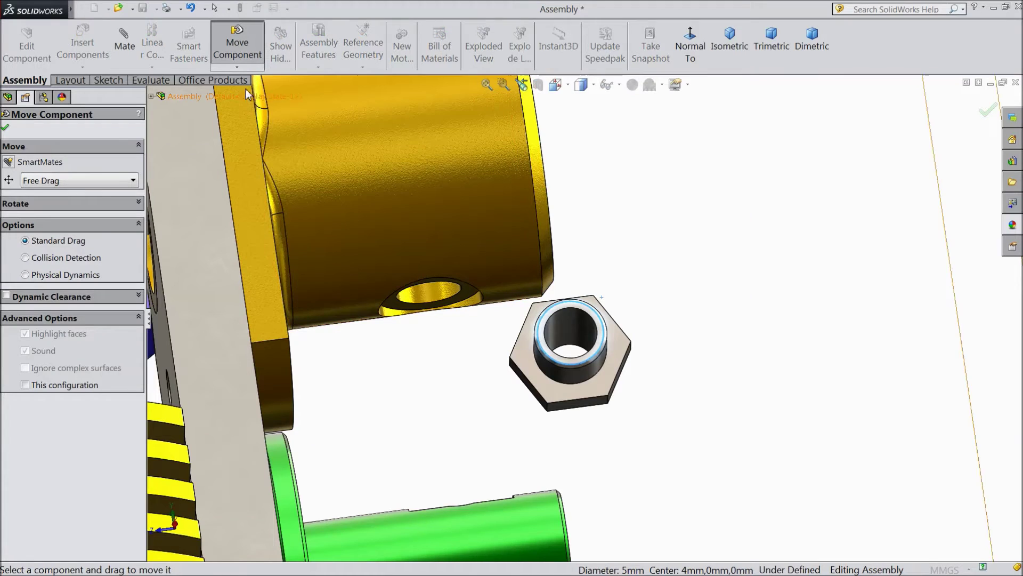
left_click(237, 67)
left_click(254, 98)
left_click_drag(579, 352, 577, 469)
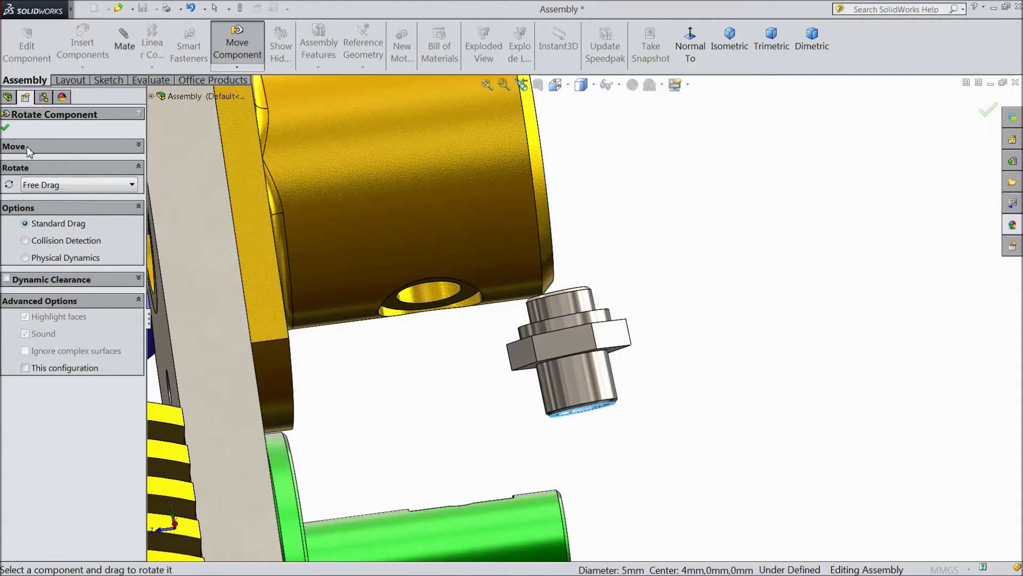
left_click(5, 129)
- Mate the connector's short collared end concentric with the port hole in the underside of the transfer cylinder
scroll(213, 262, "down", 3)
left_click(517, 309)
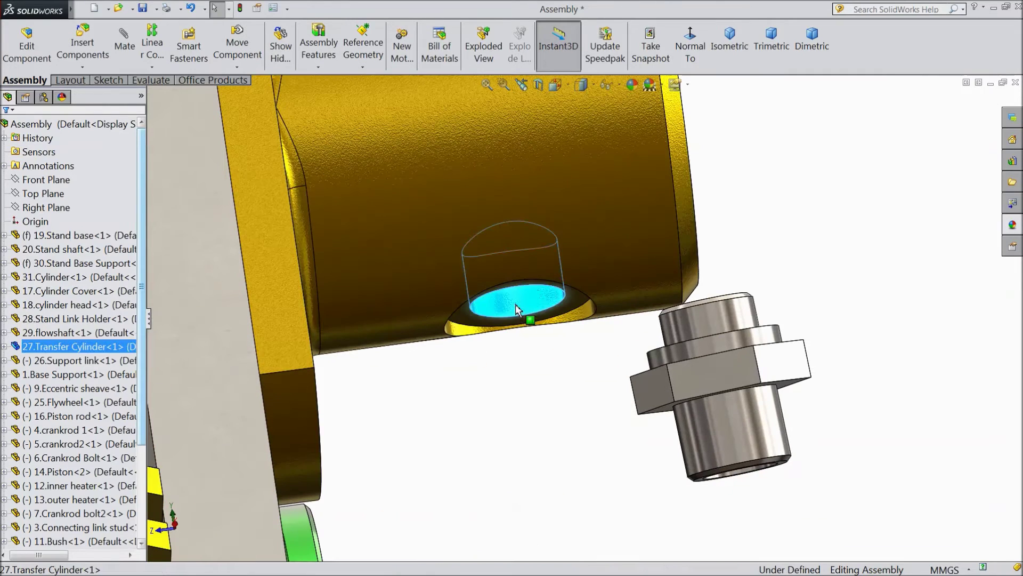
left_click(124, 47)
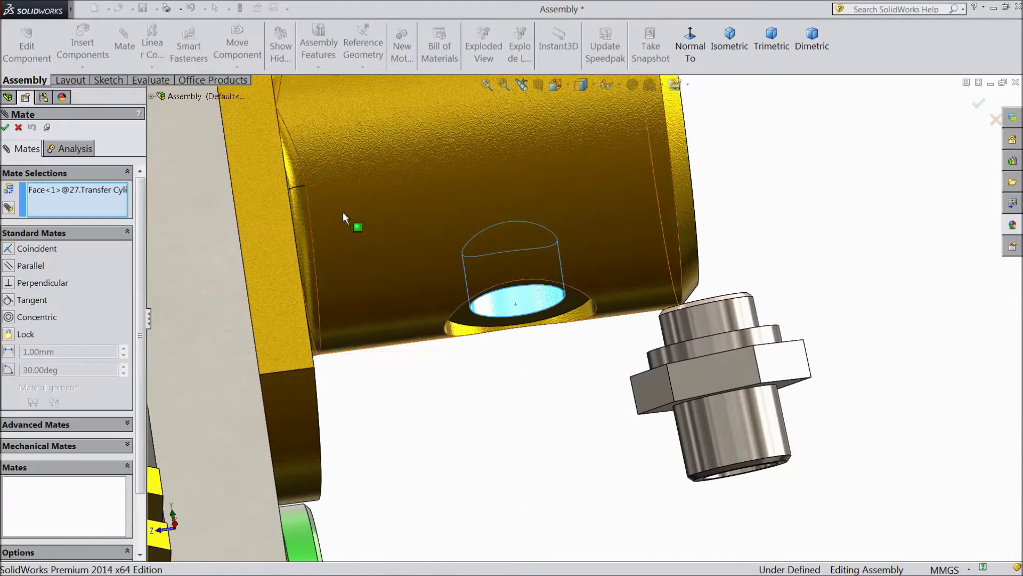
left_click(717, 321)
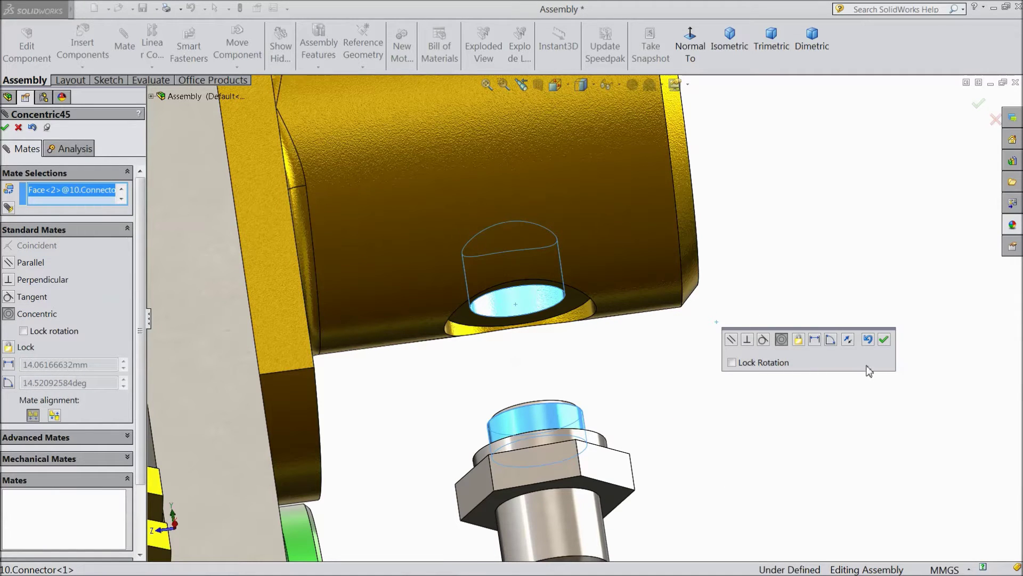
left_click(883, 340)
- Make the connector's collar face coincident with the recessed flat face around the transfer cylinder's port, and finish mating
scroll(572, 320, "up", 2)
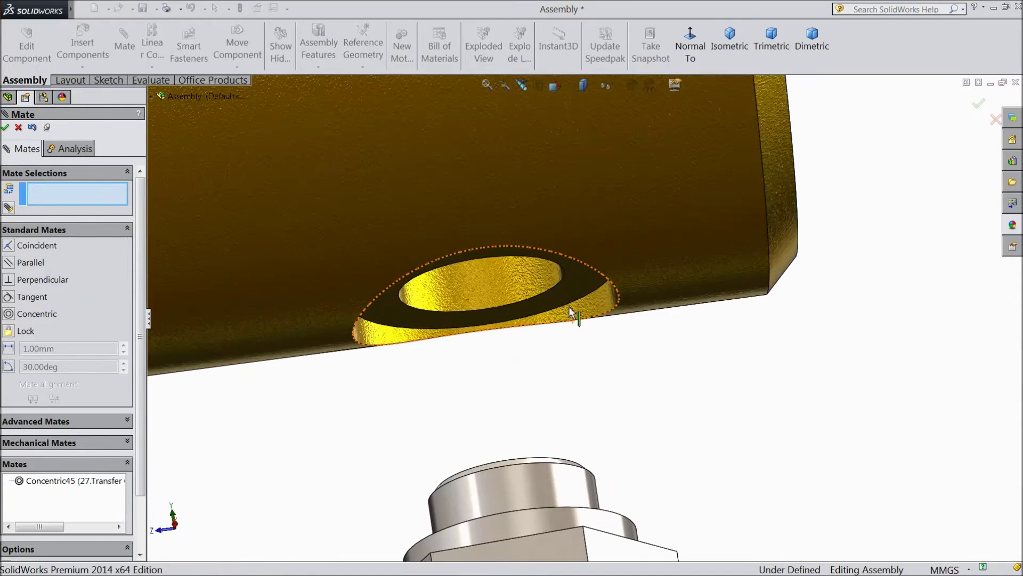
left_click(571, 294)
scroll(576, 304, "up", 1)
scroll(576, 304, "up", 3)
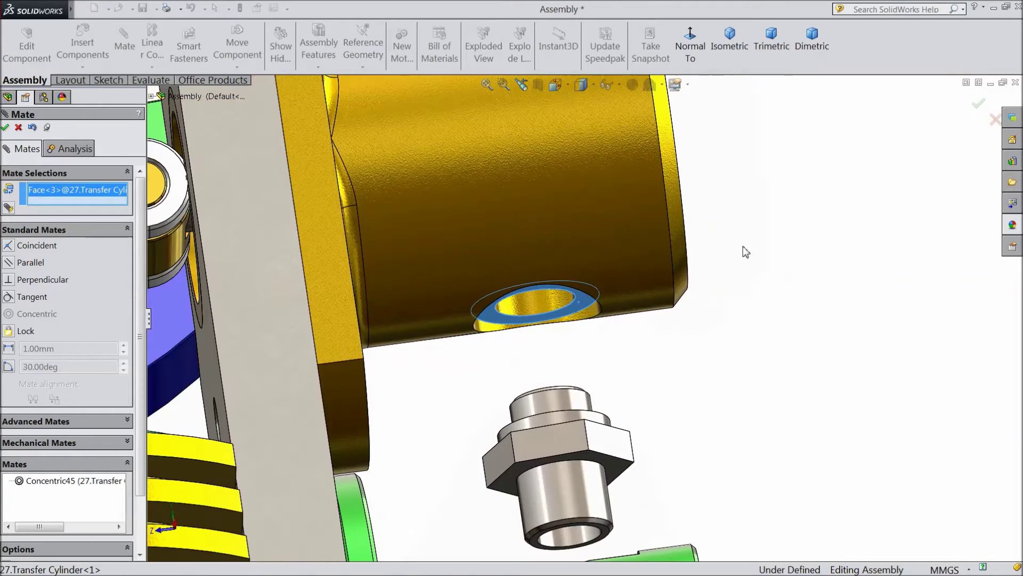
middle_click_drag(744, 246, 751, 340)
scroll(567, 397, "down", 2)
scroll(566, 395, "up", 1)
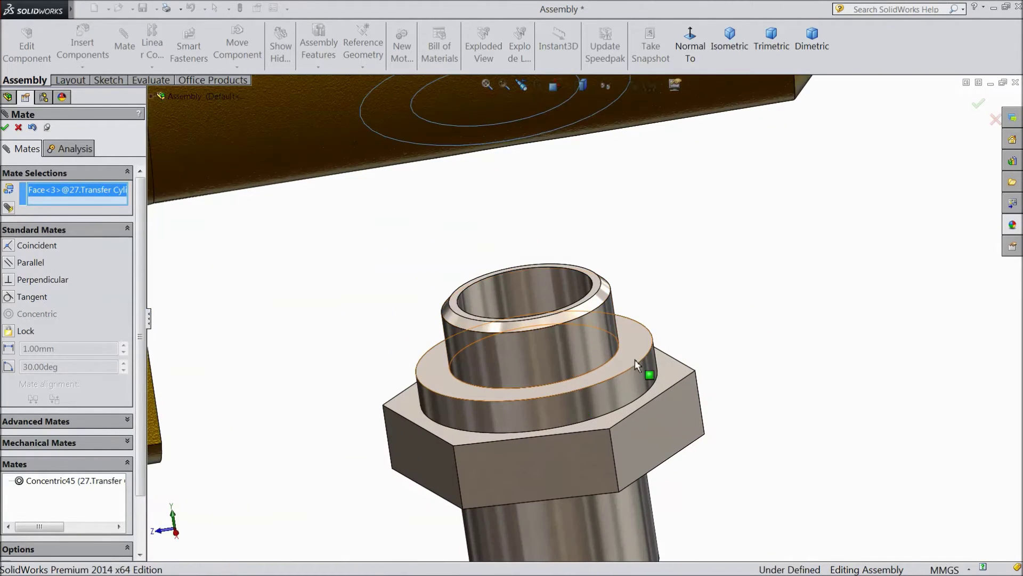
left_click(640, 349)
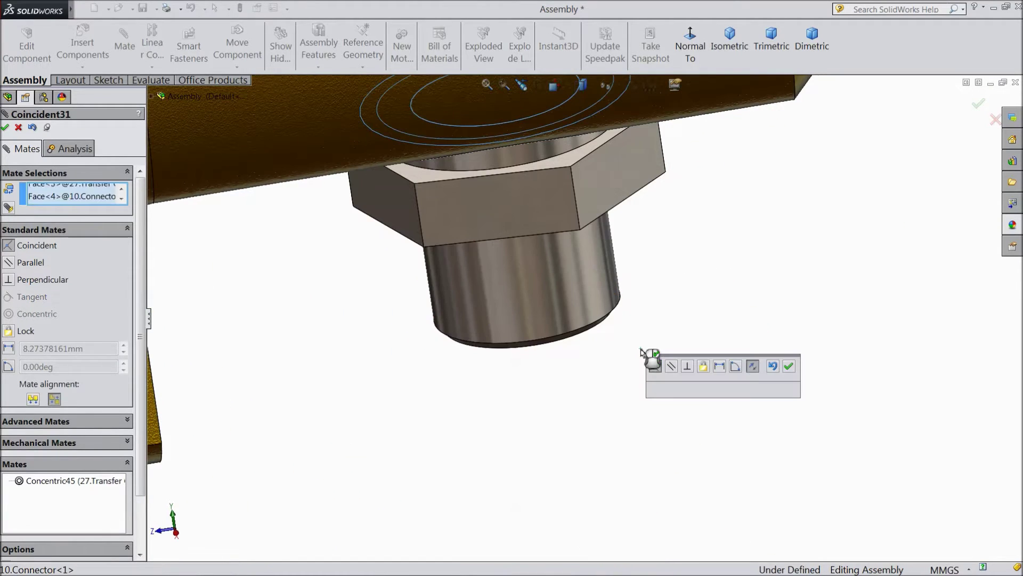
left_click(790, 368)
scroll(685, 358, "down", 3)
mouse_move(676, 370)
middle_mouse_down()
mouse_move(659, 251)
mouse_move(657, 368)
middle_mouse_up()
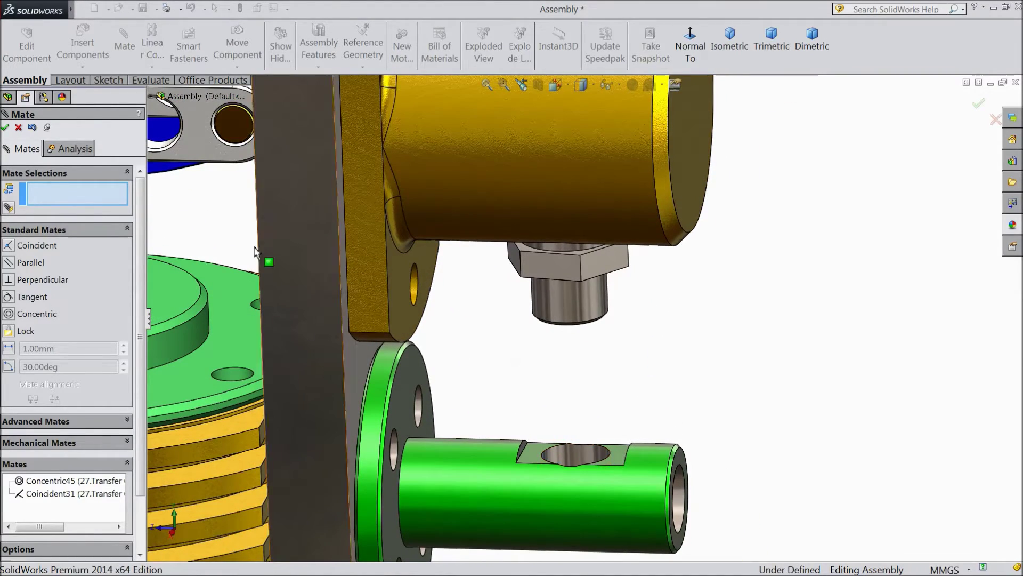
left_click(19, 128)
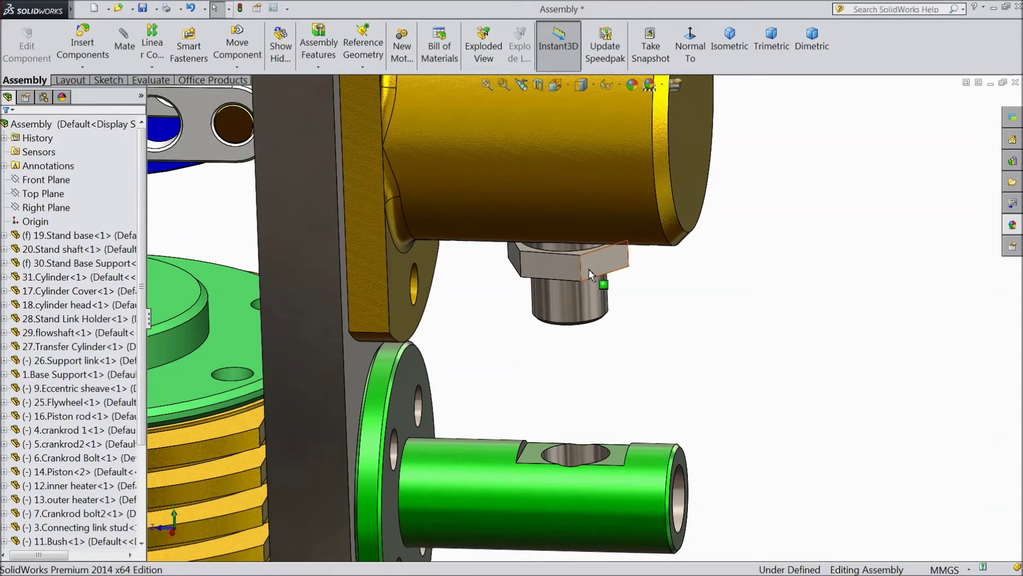
- Place a copy of the connector beside the mounted one and rotate it so its collared end faces down
left_click_drag(598, 274, 716, 355)
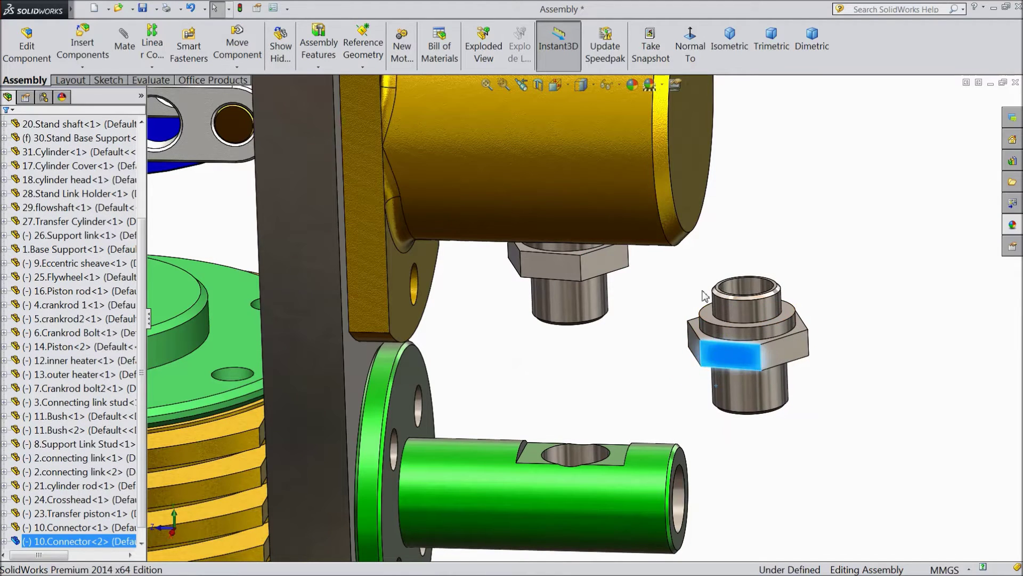
left_click(237, 67)
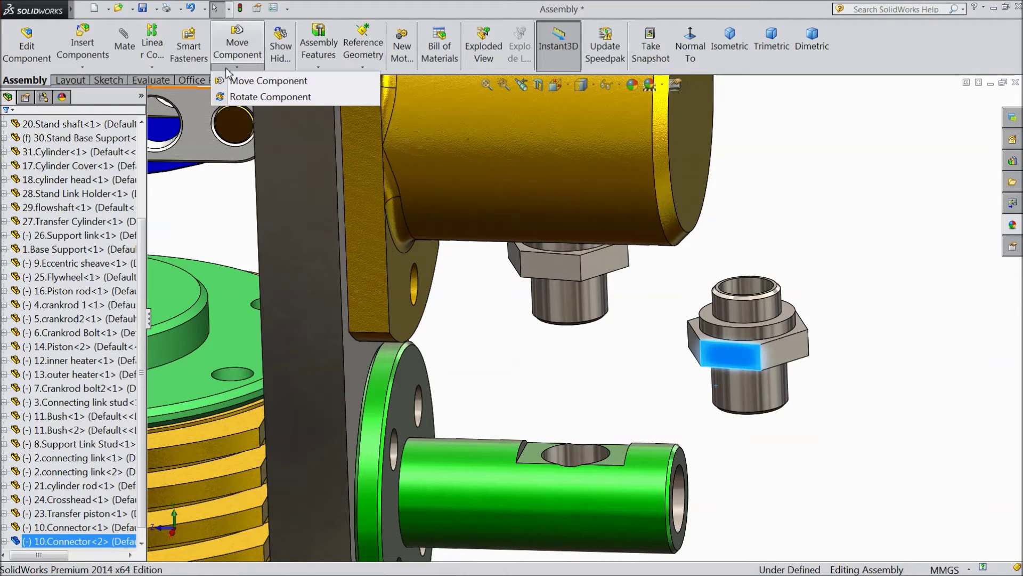
left_click(258, 97)
mouse_move(746, 368)
left_mouse_down()
mouse_move(760, 450)
mouse_move(762, 322)
mouse_move(776, 341)
mouse_move(746, 389)
mouse_move(770, 456)
mouse_move(765, 340)
mouse_move(763, 367)
left_mouse_up()
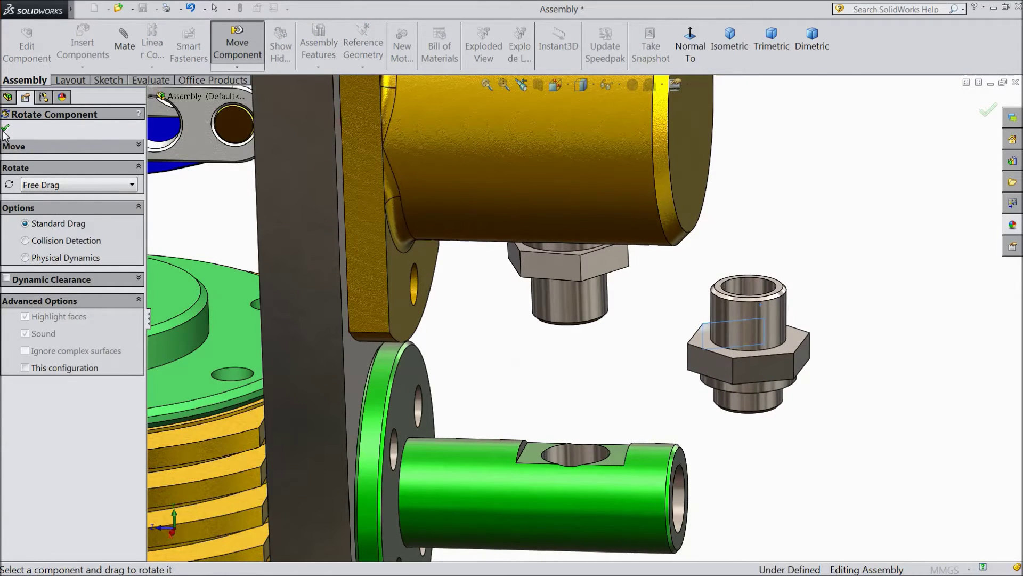
left_click(6, 128)
- Mate the second connector's short lower end concentric with the hole in the flowshaft's flat
left_click(583, 456, "ctrl")
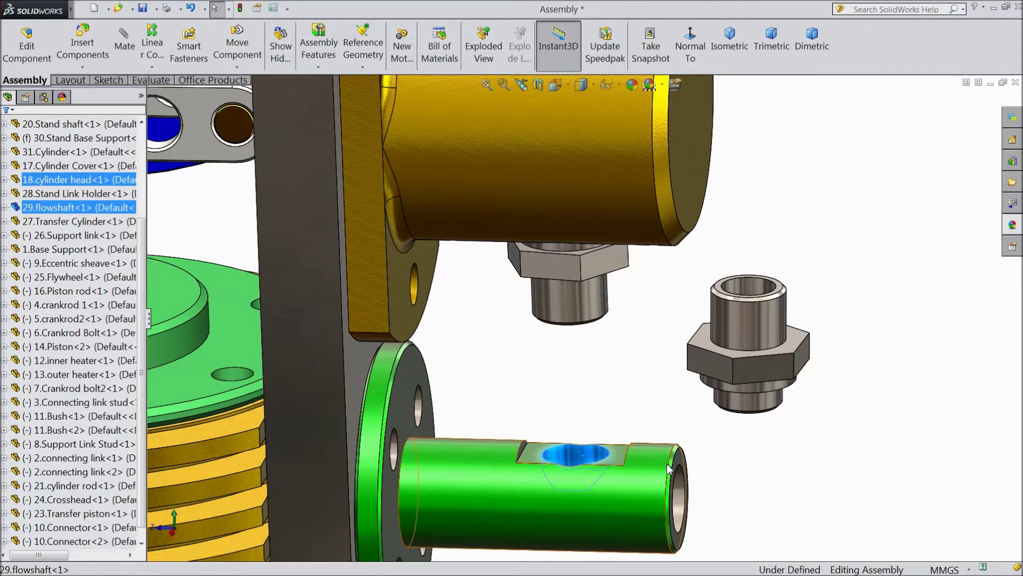
scroll(712, 447, "down", 1)
left_click(125, 42)
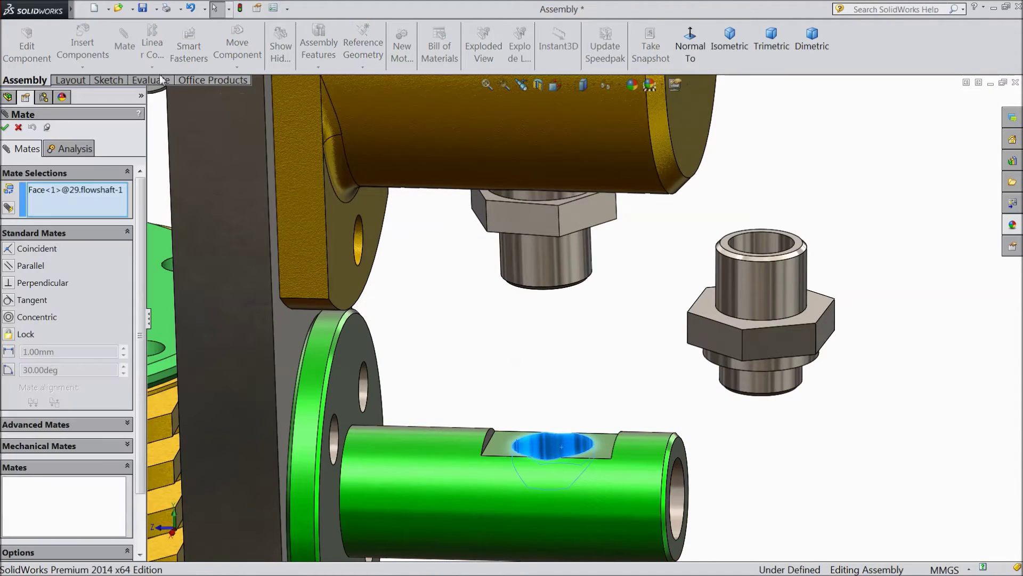
left_click(757, 382)
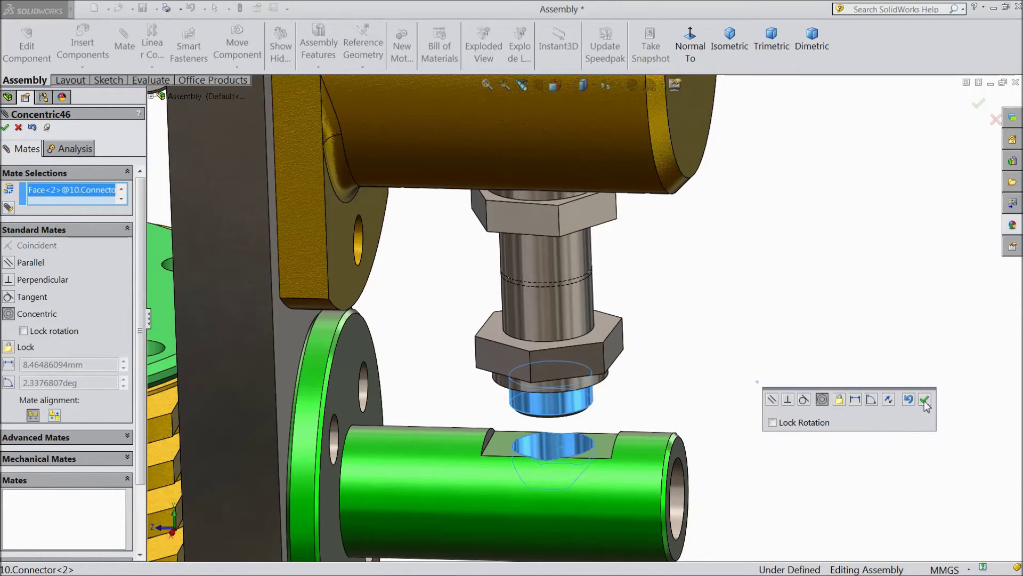
left_click(925, 401)
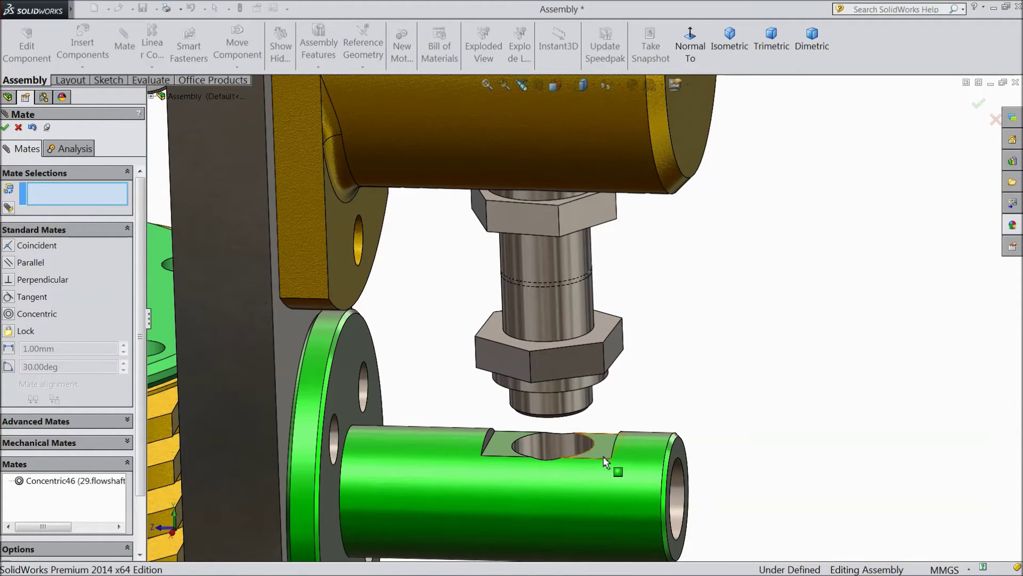
- Make the second connector's collar face coincident with the flat around the flowshaft's hole, and finish mating
middle_click_drag(617, 420, 647, 293)
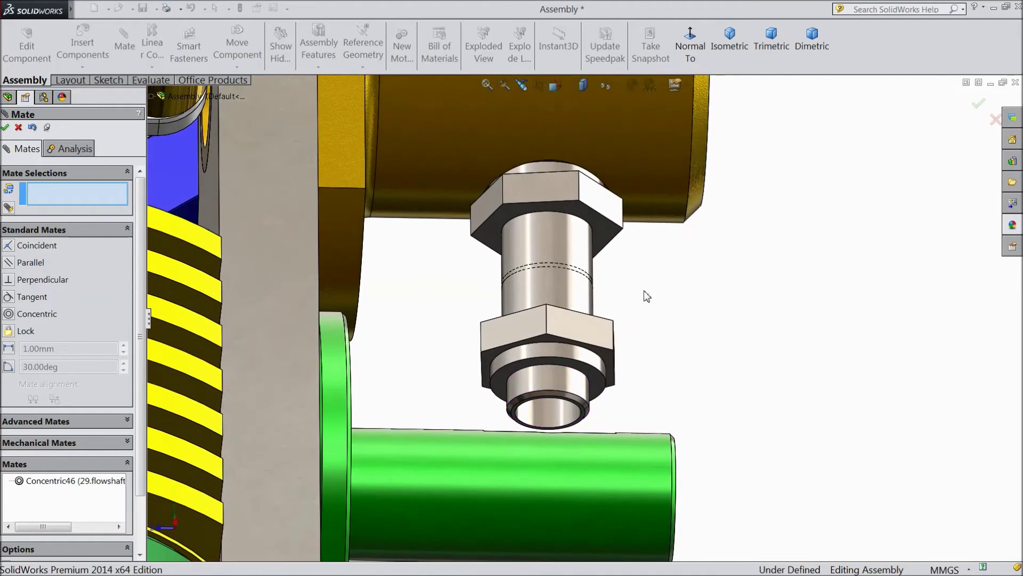
left_click(593, 378)
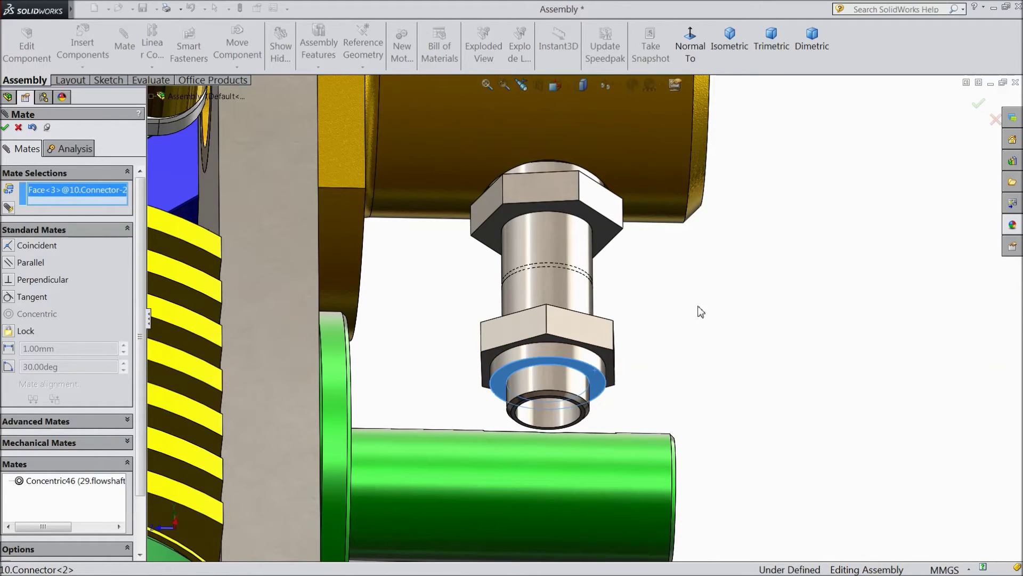
middle_click_drag(701, 312, 633, 424)
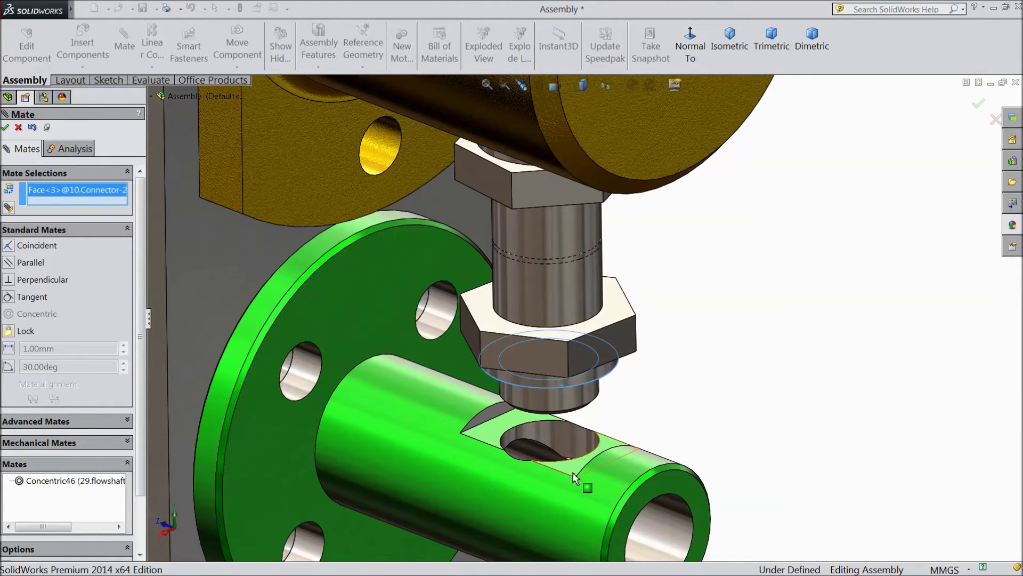
left_click(495, 436)
left_click(478, 450)
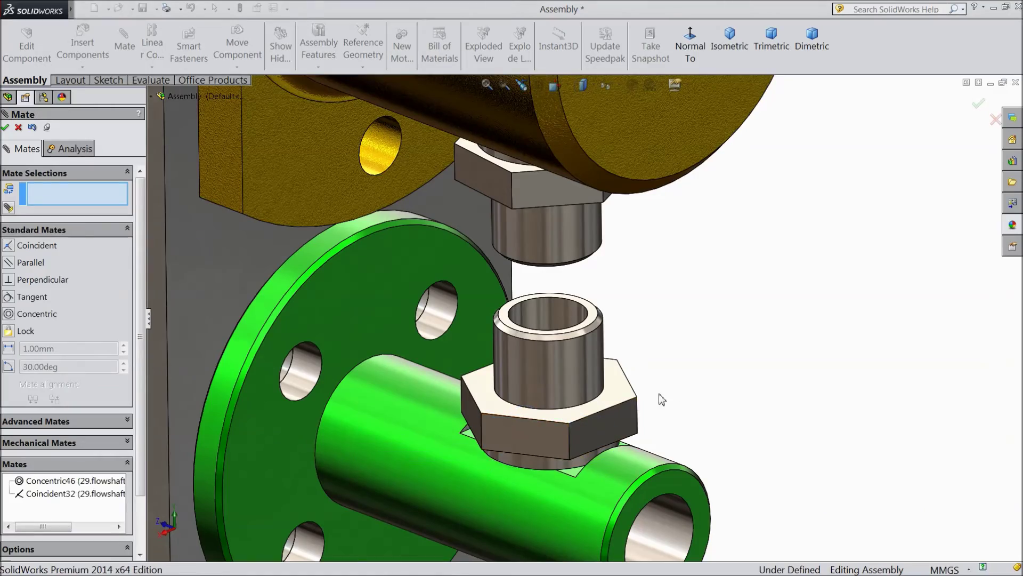
mouse_move(711, 383)
middle_mouse_down()
mouse_move(763, 344)
mouse_move(779, 376)
mouse_move(728, 368)
mouse_move(714, 300)
mouse_move(722, 372)
middle_mouse_up()
scroll(724, 368, "up", 4)
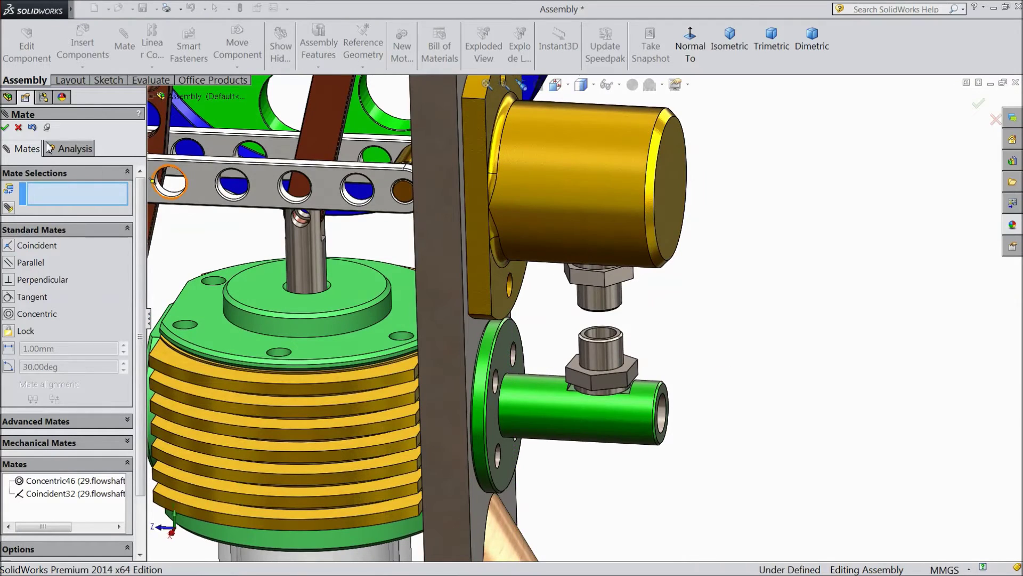
left_click(5, 128)
- Insert the 22.tube part and place it beside the two connectors
left_click(83, 47)
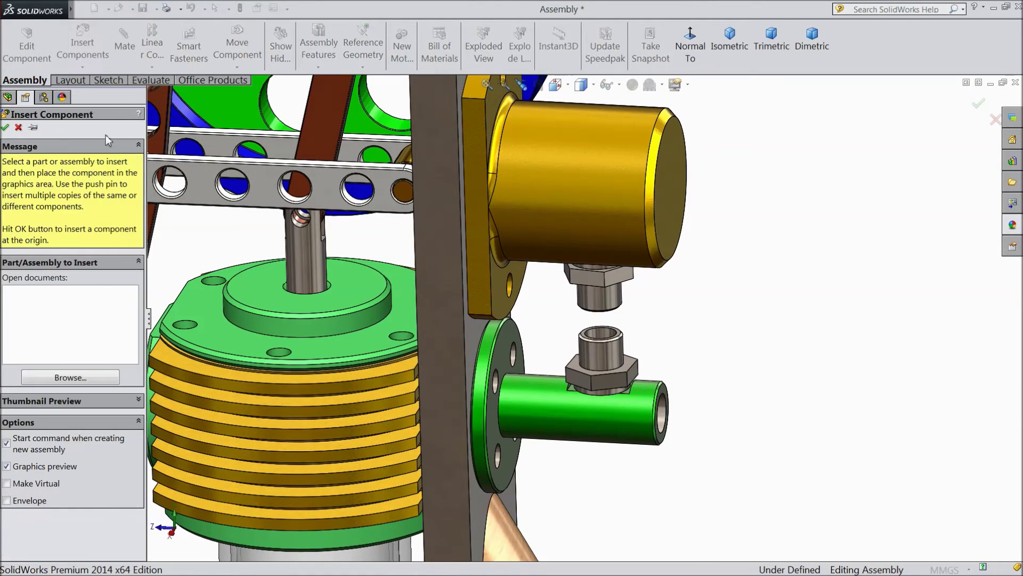
left_click(69, 377)
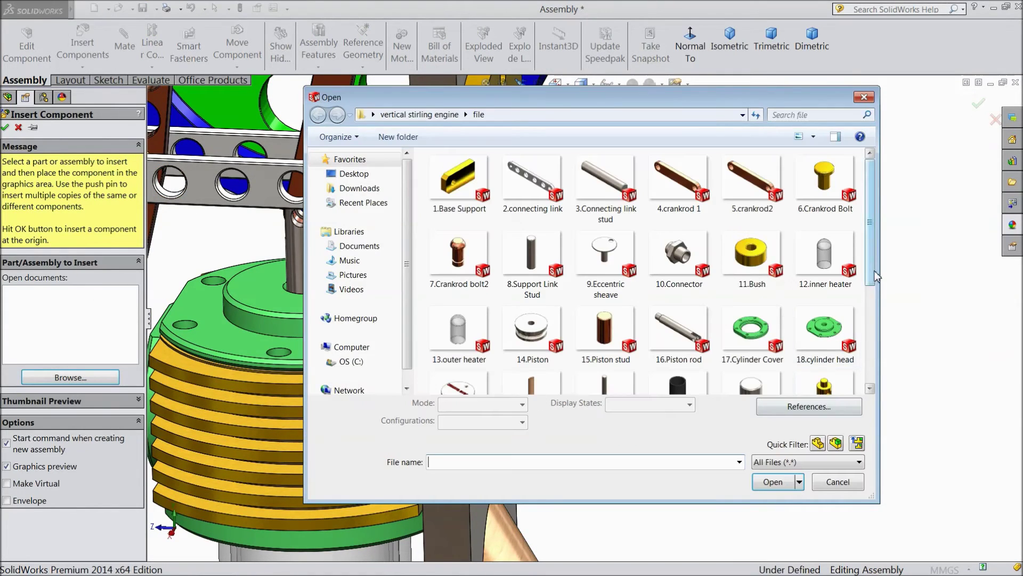
scroll(876, 312, "down", 3)
scroll(877, 311, "down", 1)
left_click(678, 269)
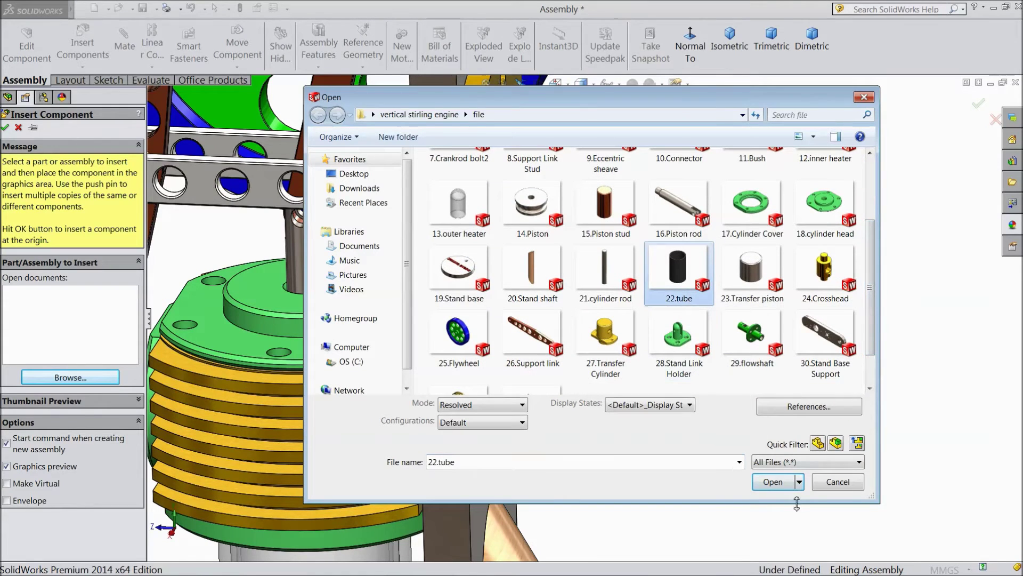
left_click(773, 483)
scroll(633, 315, "down", 4)
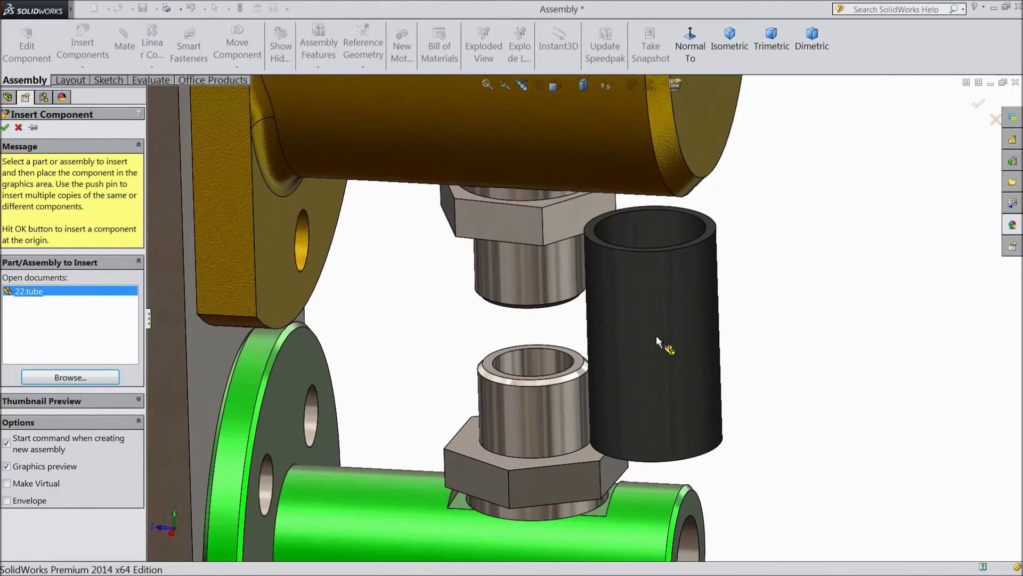
left_click(693, 330)
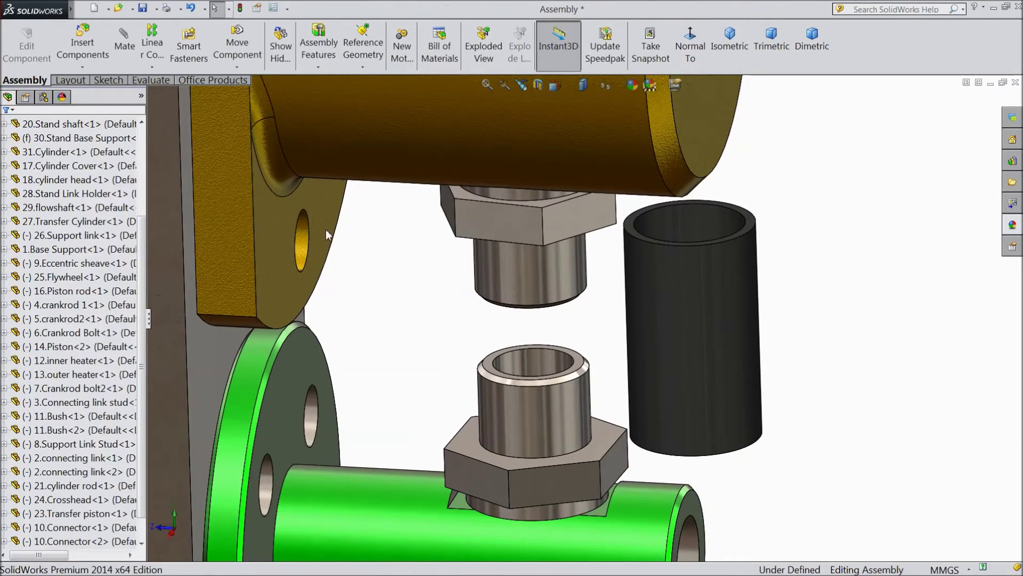
- Mate the tube's outer cylindrical face concentric with the upper connector's protruding cylindrical end
left_click(124, 47)
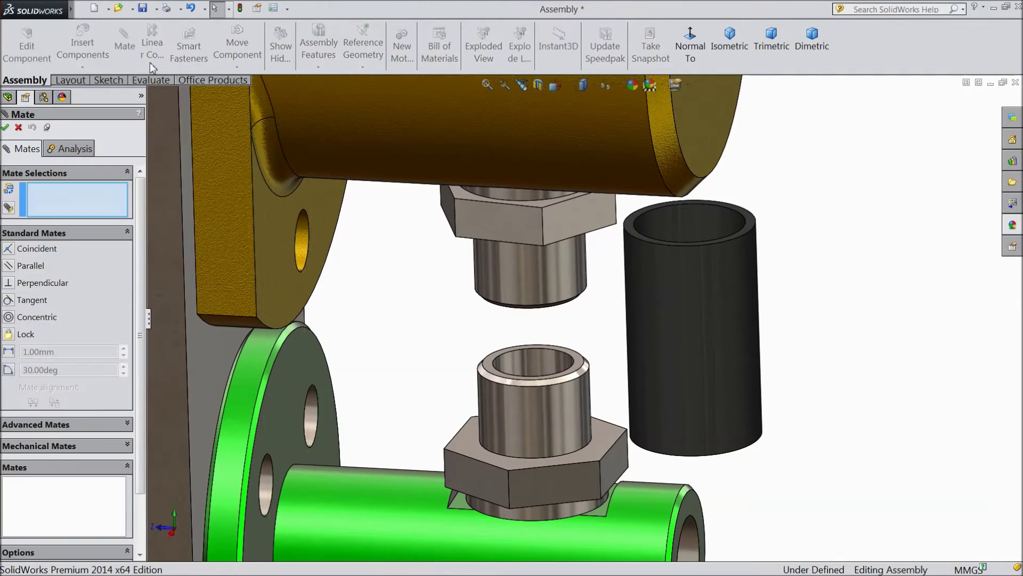
left_click(528, 279)
left_click(715, 325)
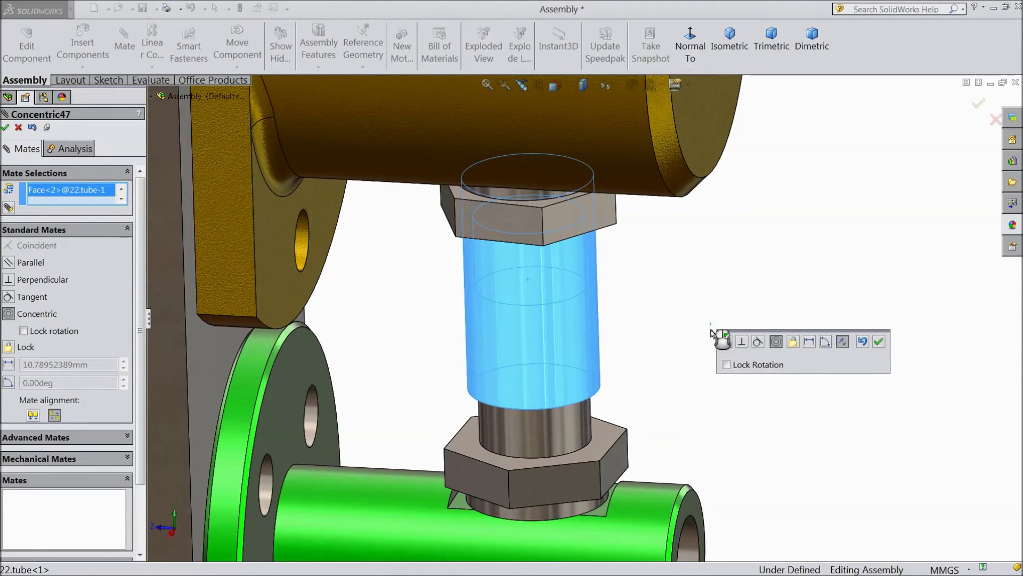
left_click(880, 343)
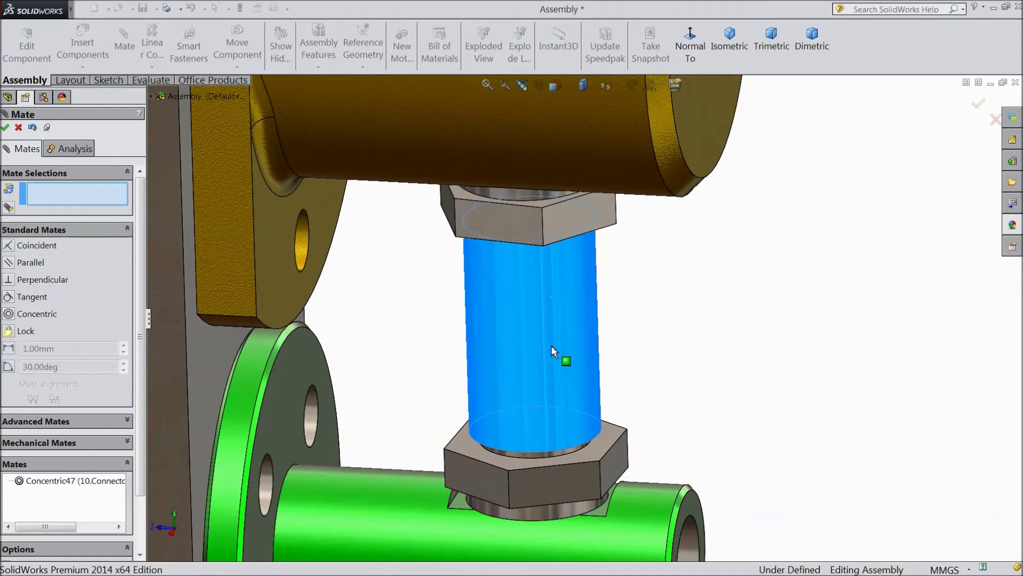
- Add a 0.38 mm distance mate between the tube's lower end face and the lower connector's hex face, and finish mating
middle_click_drag(551, 344, 675, 329)
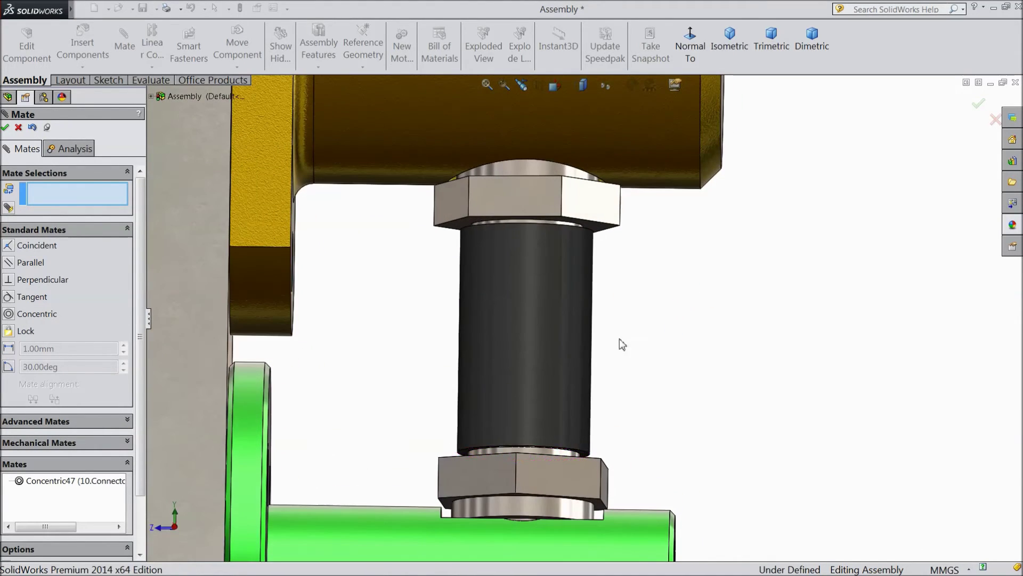
scroll(607, 341, "down", 5)
scroll(605, 341, "down", 3)
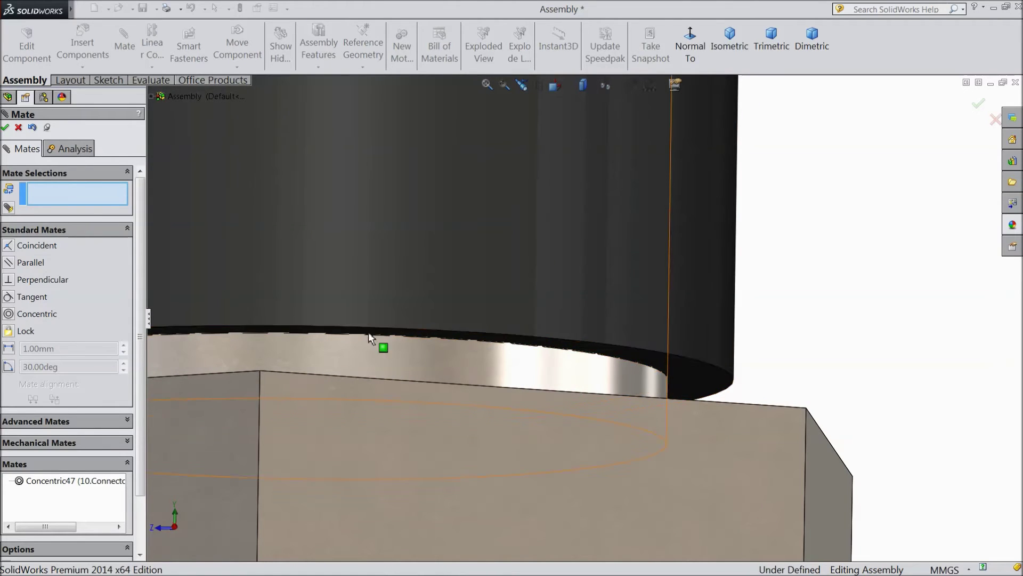
left_click(693, 373)
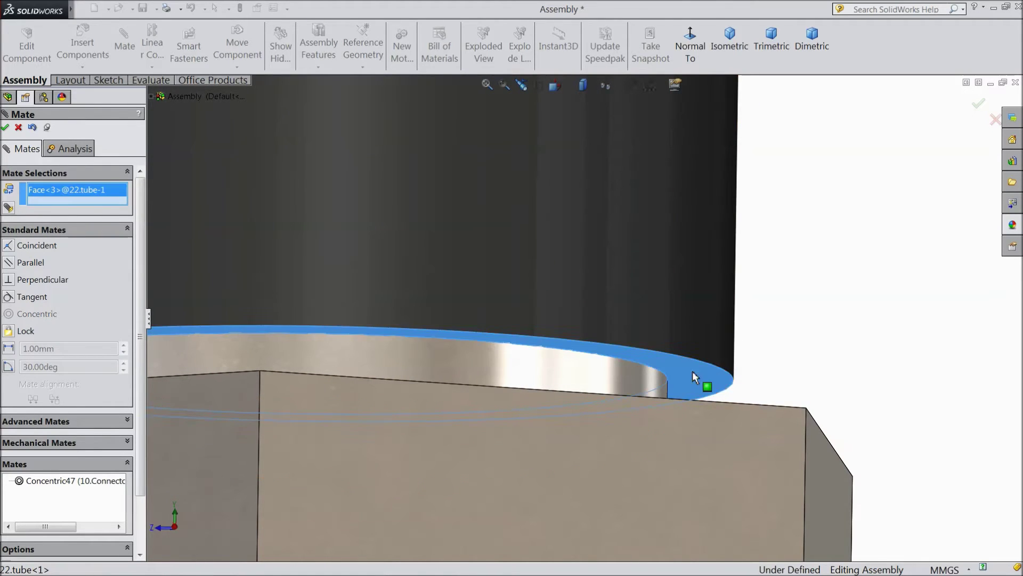
scroll(777, 304, "up", 5)
middle_click_drag(757, 192, 724, 293)
left_click(655, 324)
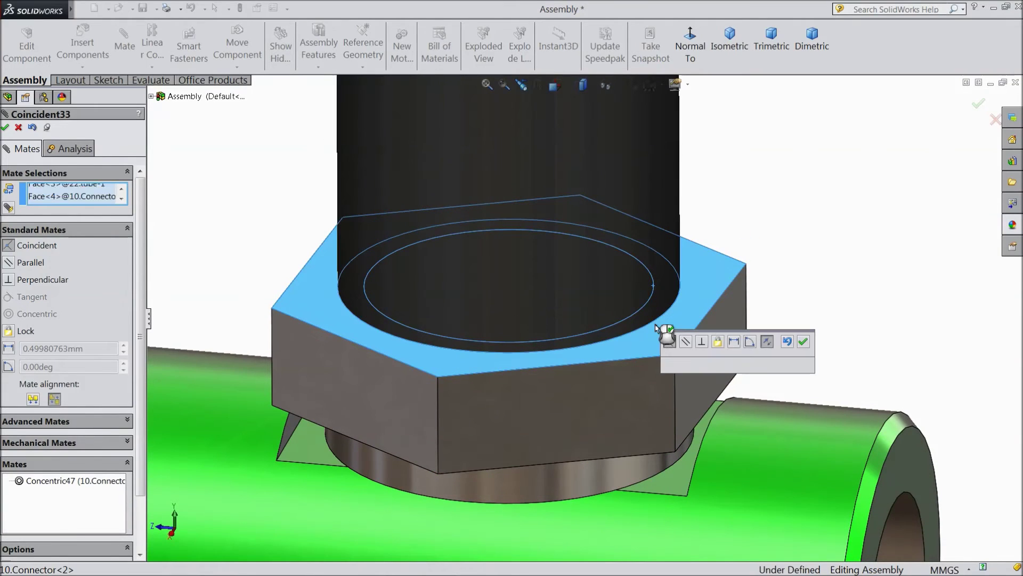
left_click(735, 341)
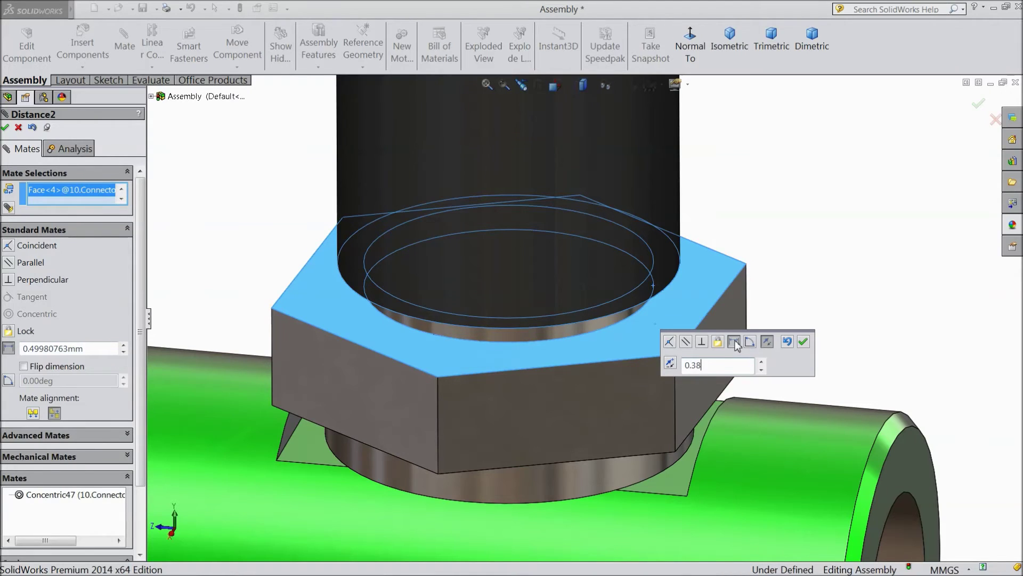
left_click(803, 346)
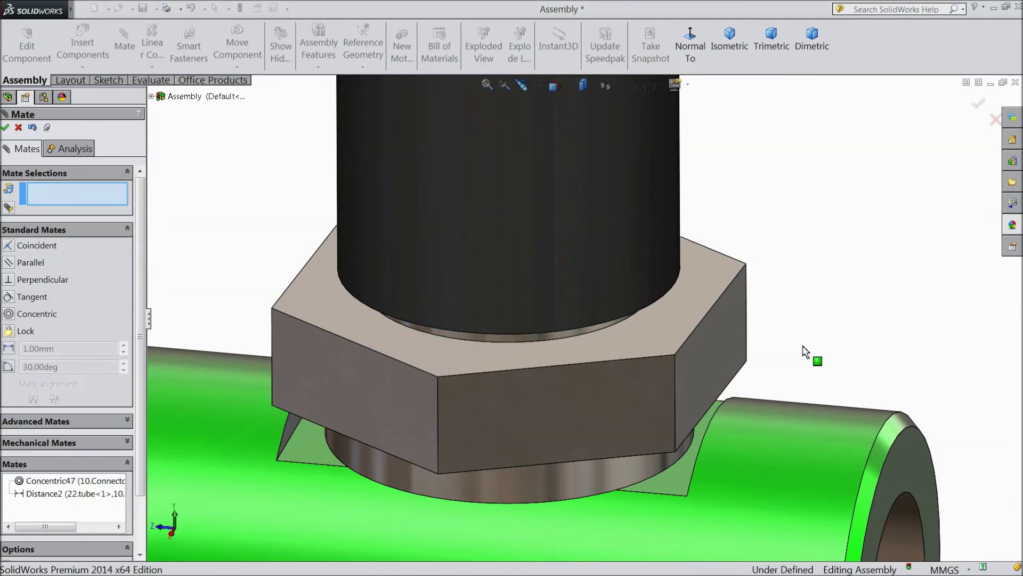
left_click(5, 128)
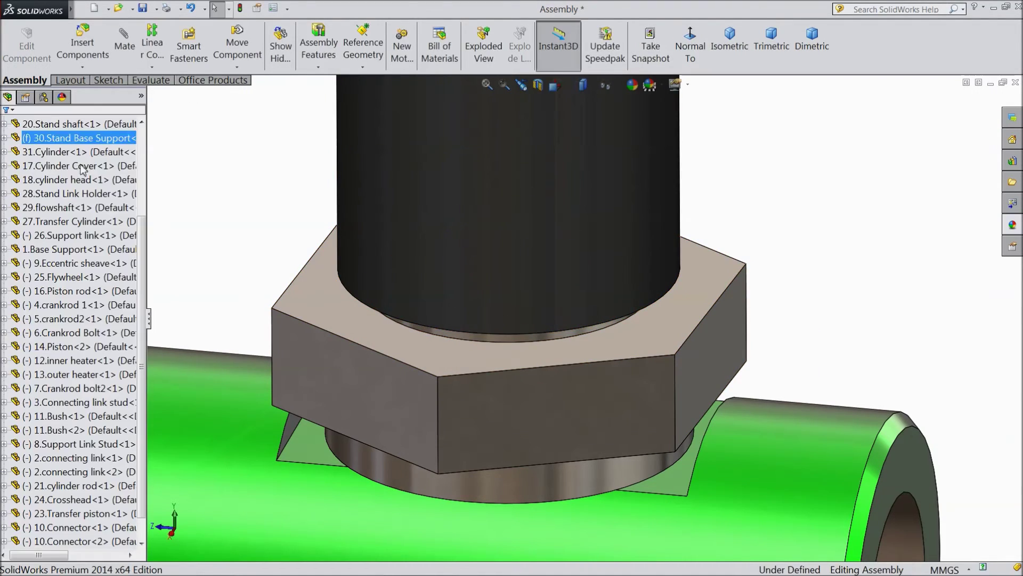
- Turn the flywheel and examine how the linkage of the whole engine moves
scroll(516, 350, "up", 10)
key("f")
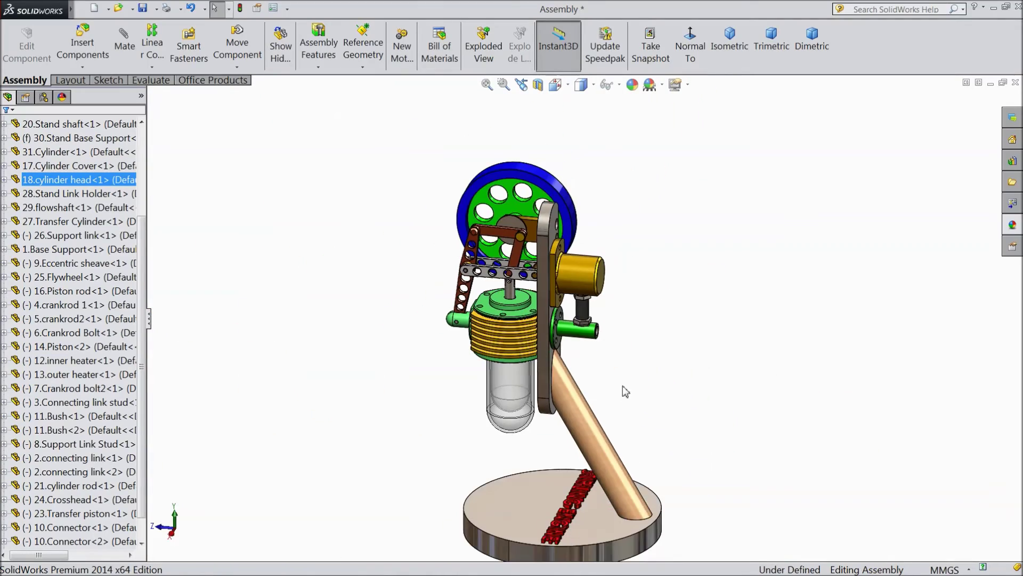
middle_click_drag(622, 386, 657, 392)
scroll(574, 360, "down", 2)
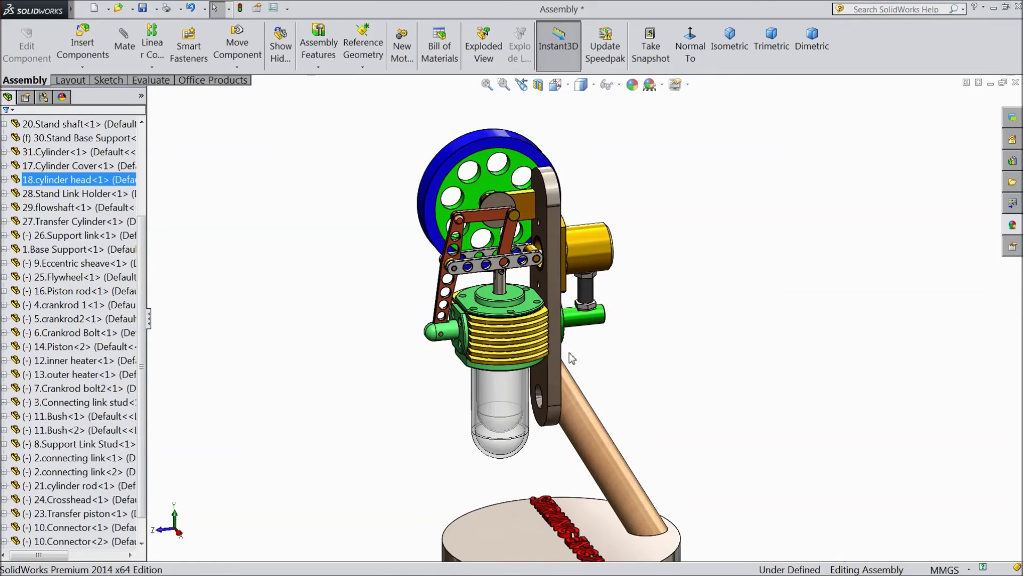
left_click_drag(462, 152, 485, 143)
scroll(485, 143, "down", 2)
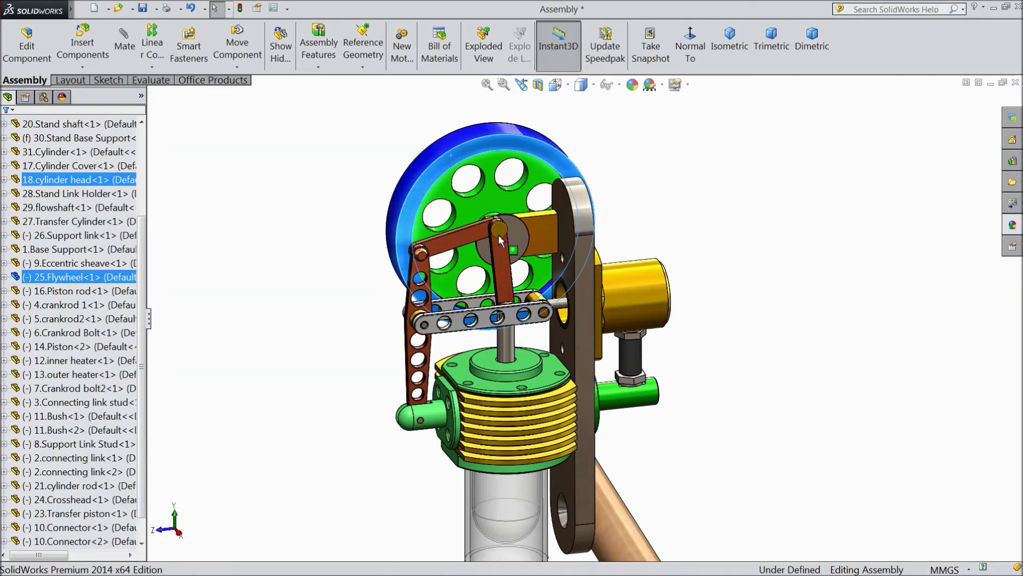
scroll(501, 240, "up", 2)
scroll(511, 320, "down", 2)
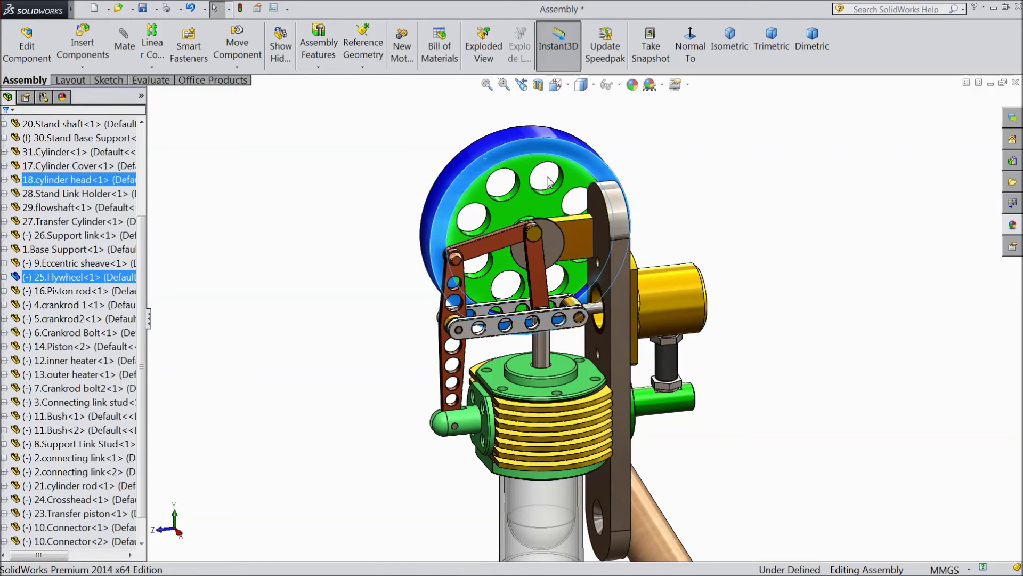
mouse_move(505, 153)
left_mouse_down()
mouse_move(554, 165)
mouse_move(533, 178)
mouse_move(505, 153)
left_mouse_up()
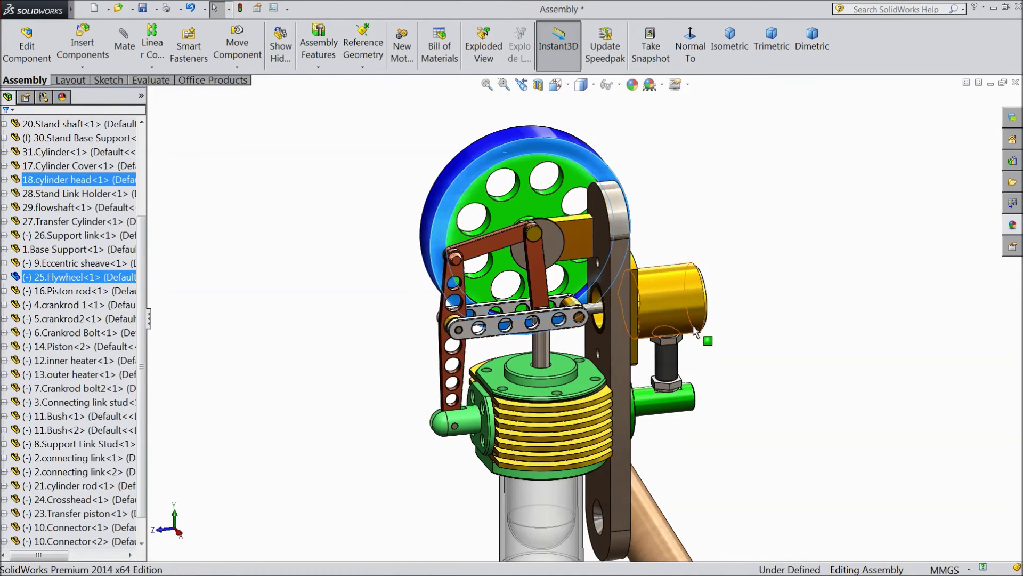
- Make the transfer cylinder and the finned cylinder transparent
left_click(696, 314)
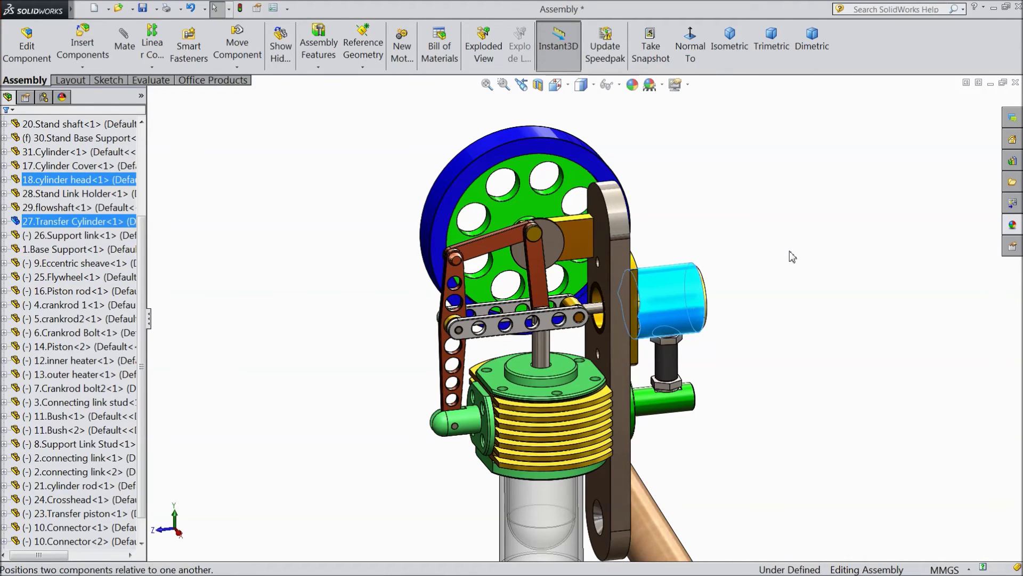
left_click(764, 257)
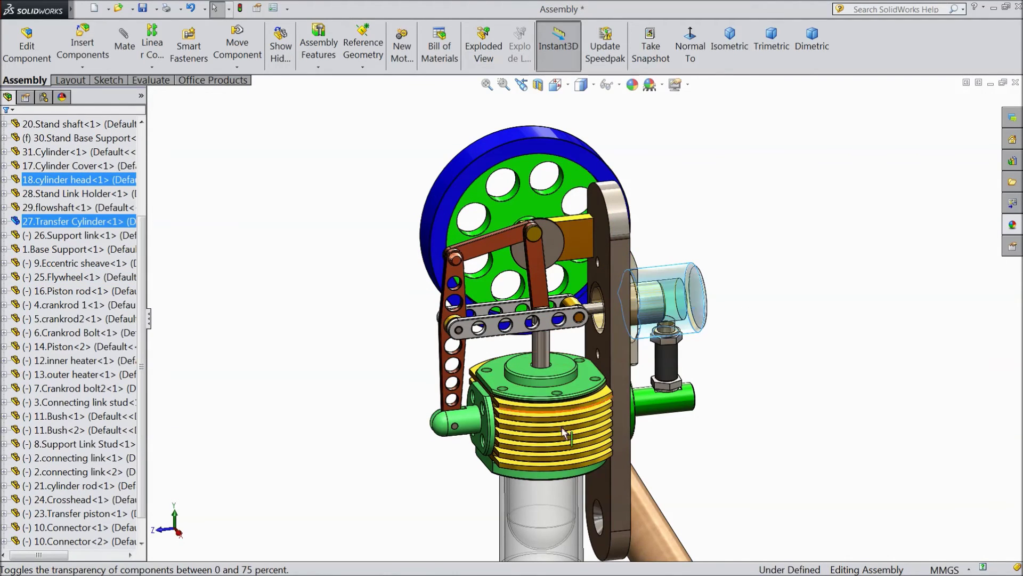
left_click(542, 462)
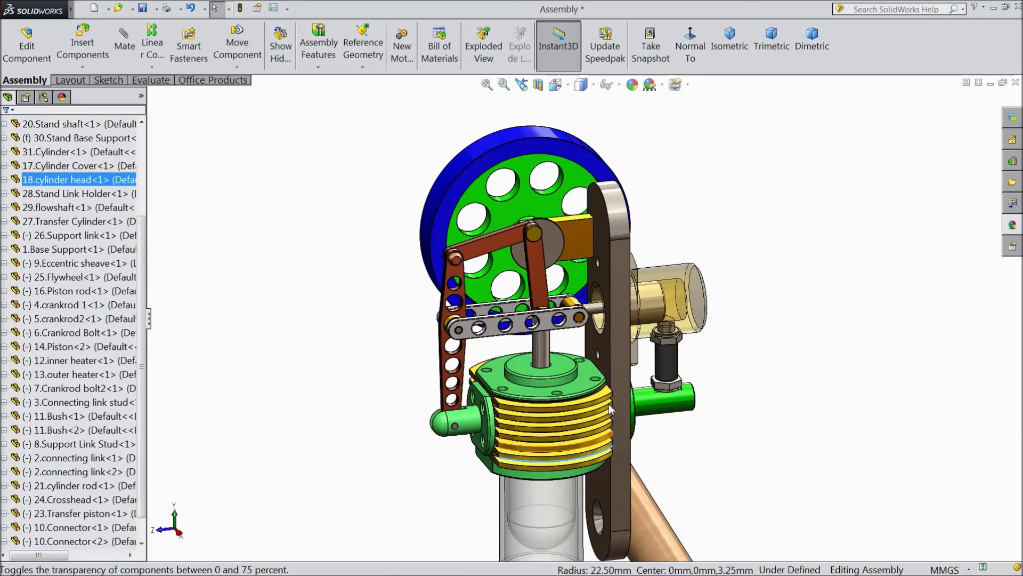
- Rotate the flywheel to examine the piston motion inside the transparent cylinders
middle_click_drag(780, 373, 767, 350)
mouse_move(481, 147)
left_mouse_down()
mouse_move(523, 133)
mouse_move(566, 142)
mouse_move(599, 173)
mouse_move(604, 214)
mouse_move(542, 119)
mouse_move(478, 119)
mouse_move(517, 183)
mouse_move(506, 164)
mouse_move(478, 180)
mouse_move(457, 239)
mouse_move(471, 274)
mouse_move(515, 302)
mouse_move(568, 295)
mouse_move(536, 154)
left_mouse_up()
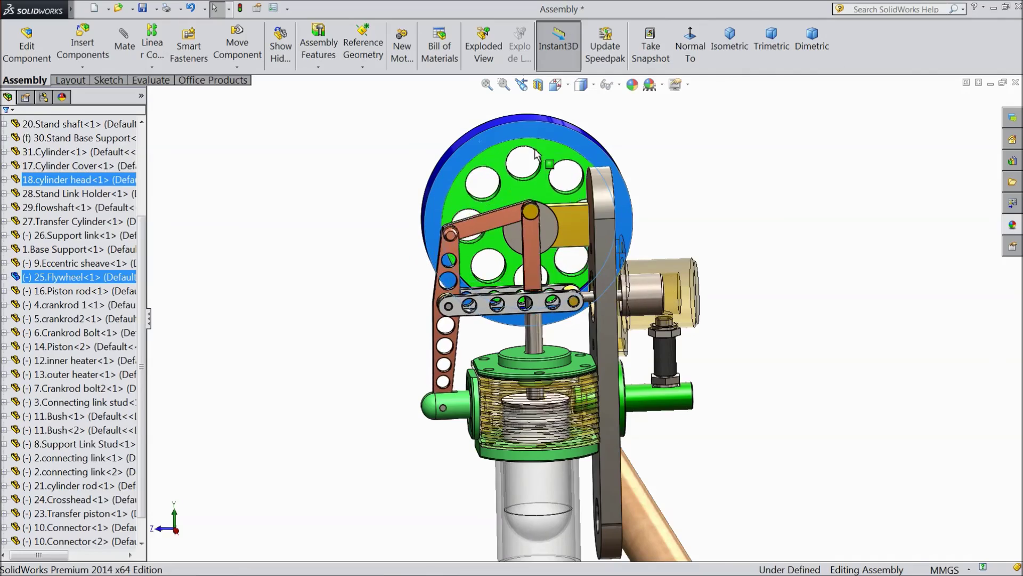